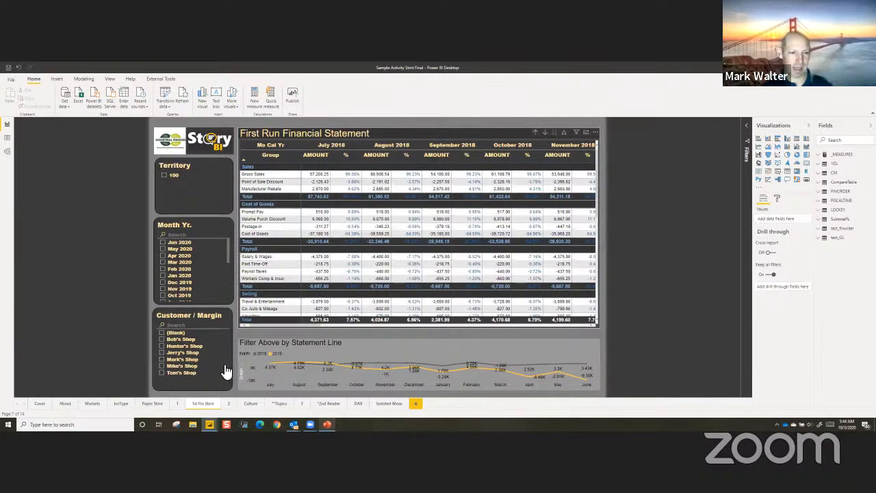
Show the slide on report page 2 and return to the 1st Fin Stmt page
{"action": "left_click", "coordinate": [228, 404]}
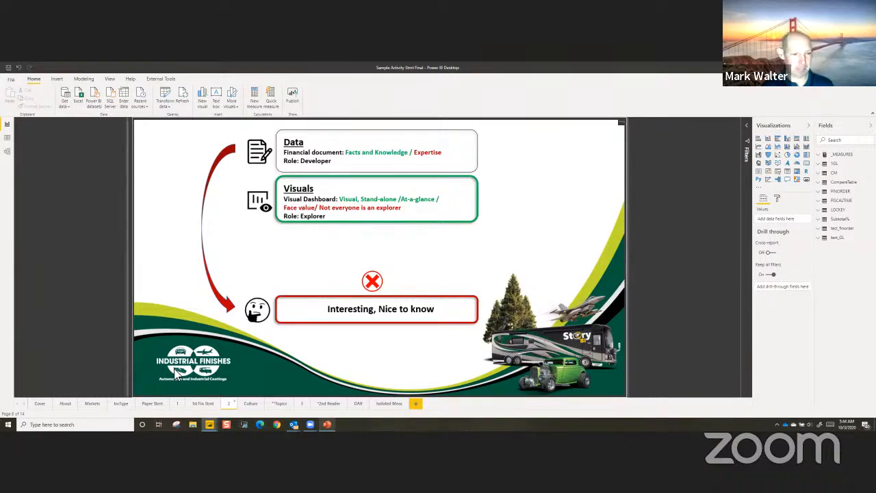
{"action": "left_click", "coordinate": [204, 404]}
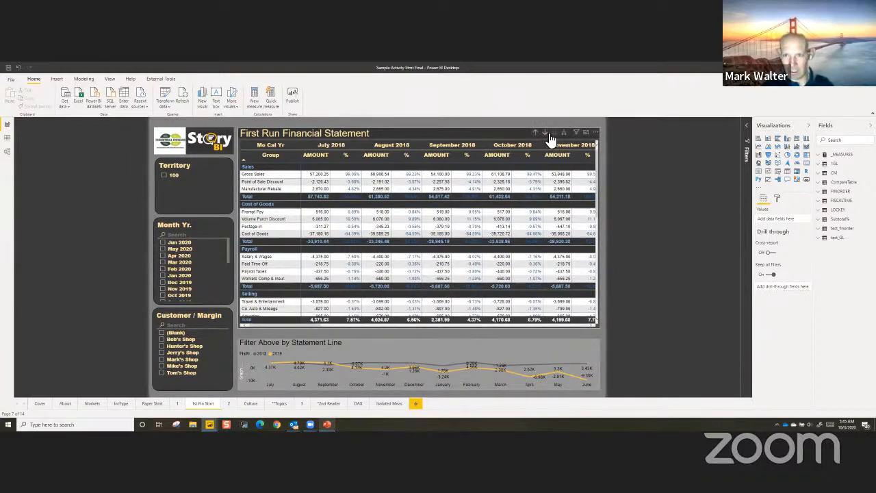
Drill down in the First Run Financial Statement through Sales & Shipping Supply, Inventory Supply Purchase, the blank customer, Office Max and APINV to its documents
{"action": "left_click", "coordinate": [501, 194]}
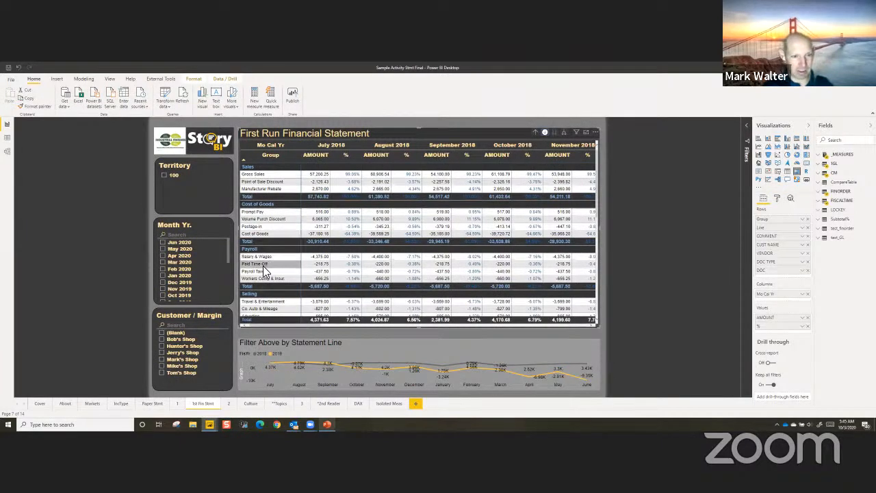
{"action": "scroll", "coordinate": [271, 292], "scroll_direction": "down", "scroll_amount": 5}
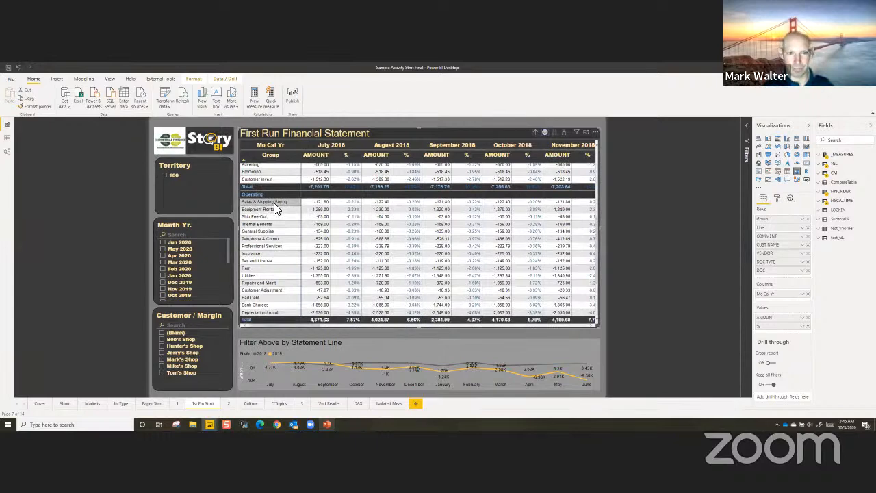
{"action": "left_click", "coordinate": [274, 202]}
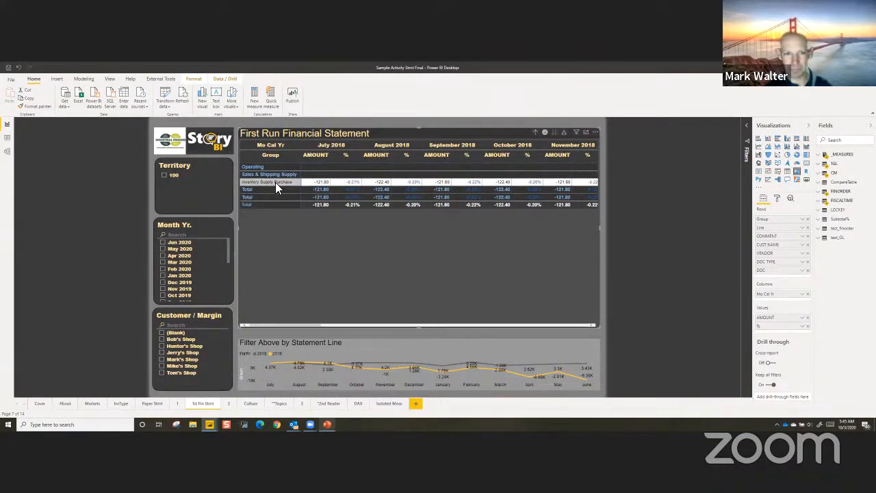
{"action": "left_click", "coordinate": [275, 182]}
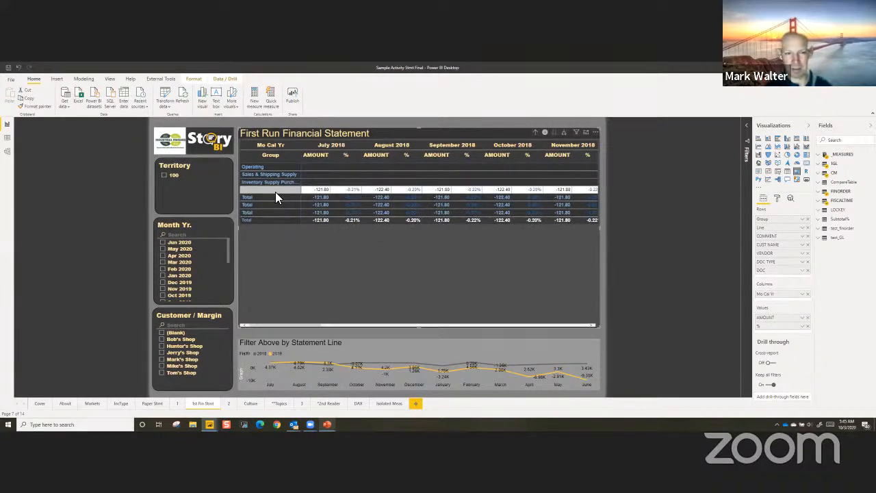
{"action": "left_click", "coordinate": [276, 192]}
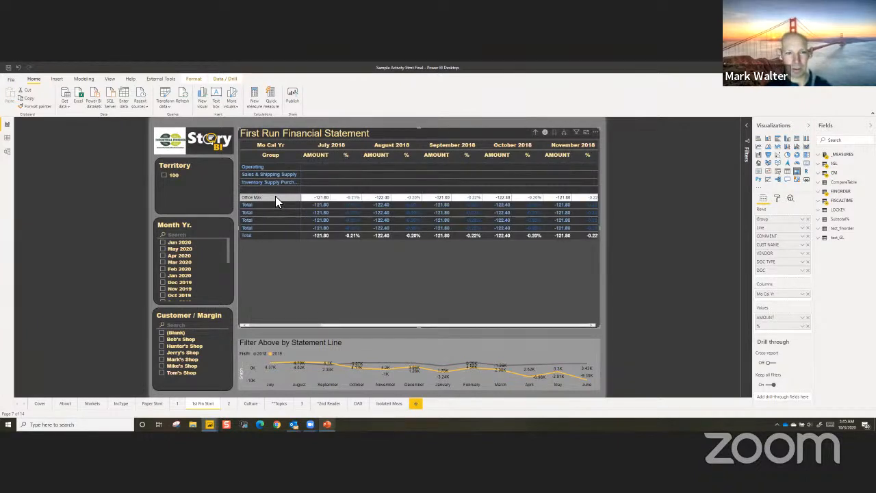
{"action": "left_click", "coordinate": [276, 197]}
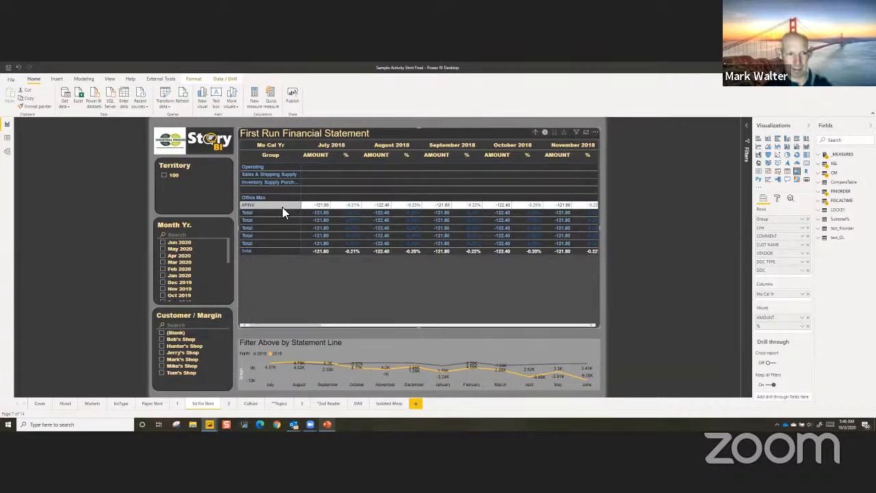
{"action": "left_click", "coordinate": [282, 207]}
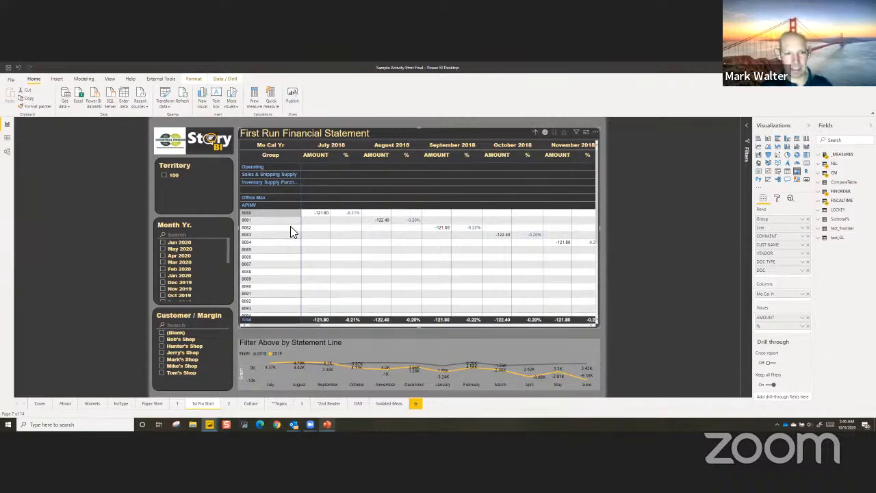
{"action": "scroll", "coordinate": [295, 241], "scroll_direction": "down", "scroll_amount": 3}
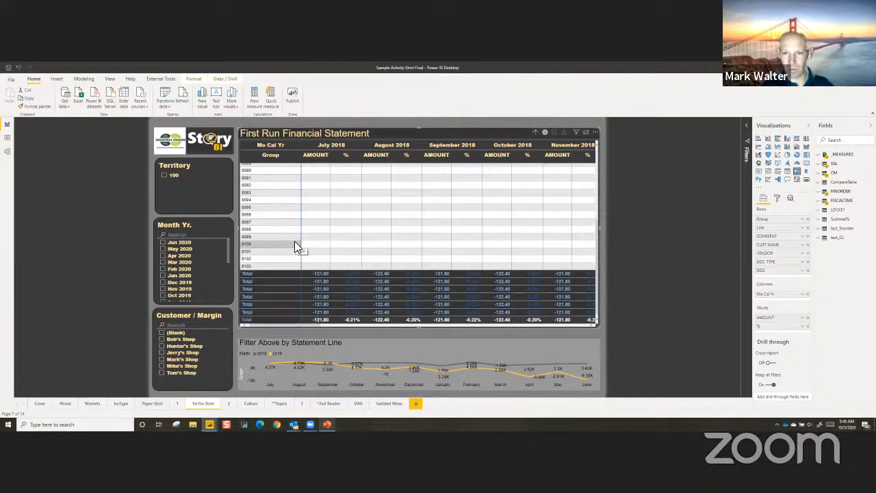
{"action": "scroll", "coordinate": [294, 241], "scroll_direction": "up", "scroll_amount": 3}
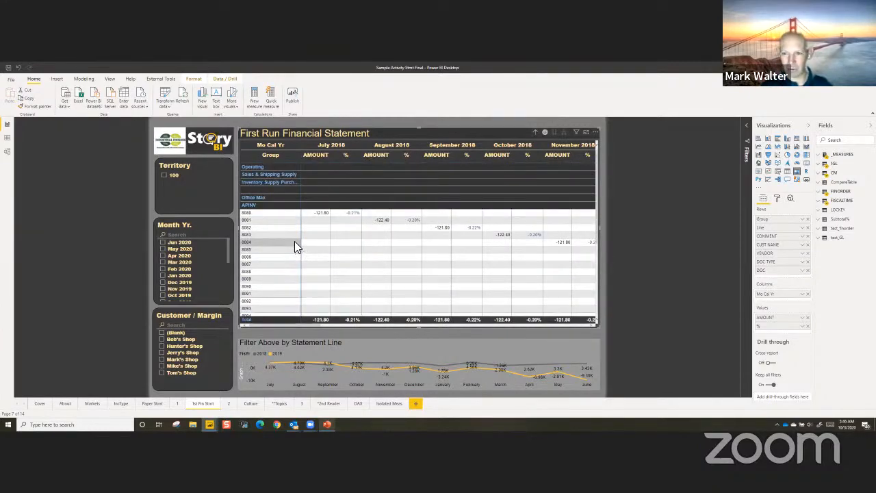
Drill the First Run Financial Statement back up to the group level and expand all groups down one level
{"action": "left_click", "coordinate": [537, 133]}
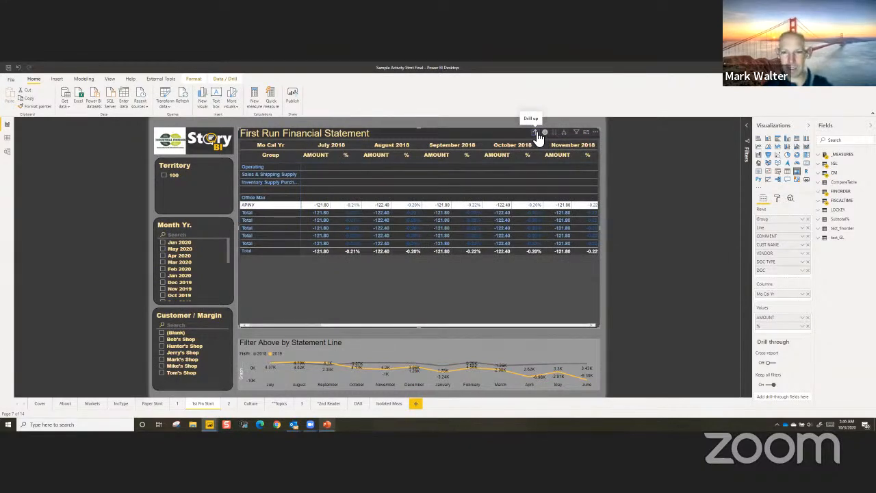
{"action": "left_click", "coordinate": [538, 133]}
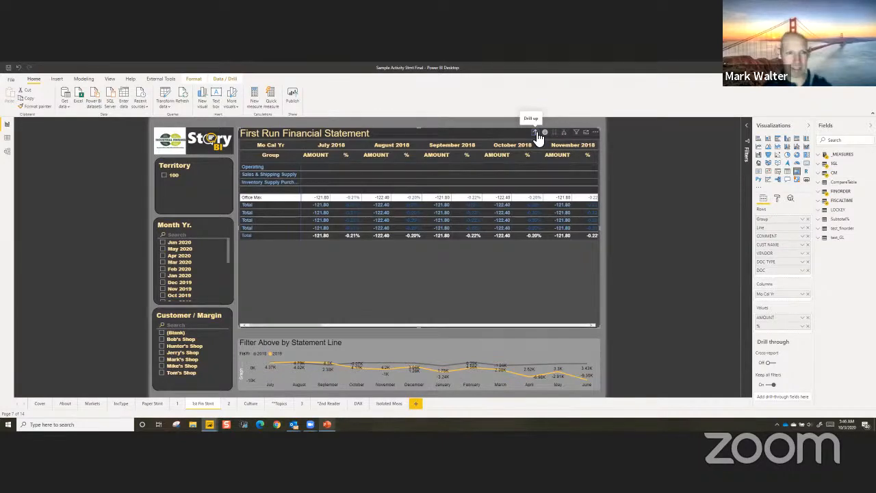
{"action": "left_click", "coordinate": [539, 137]}
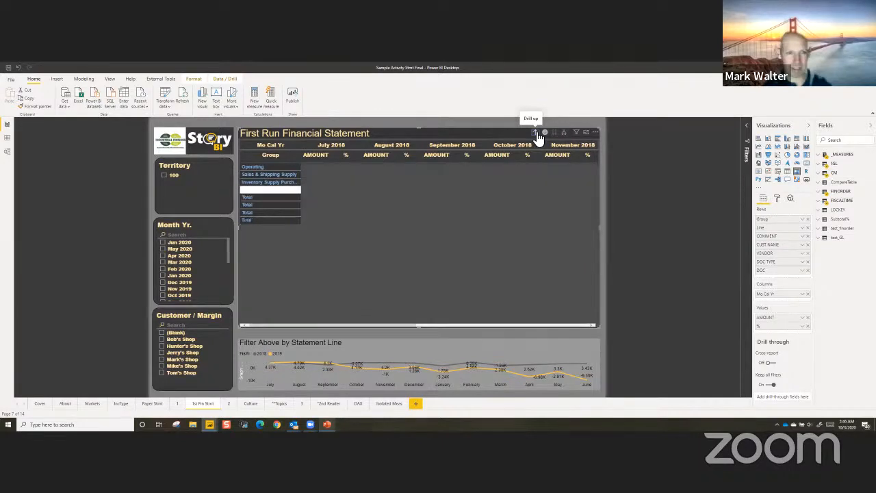
{"action": "left_click", "coordinate": [539, 137]}
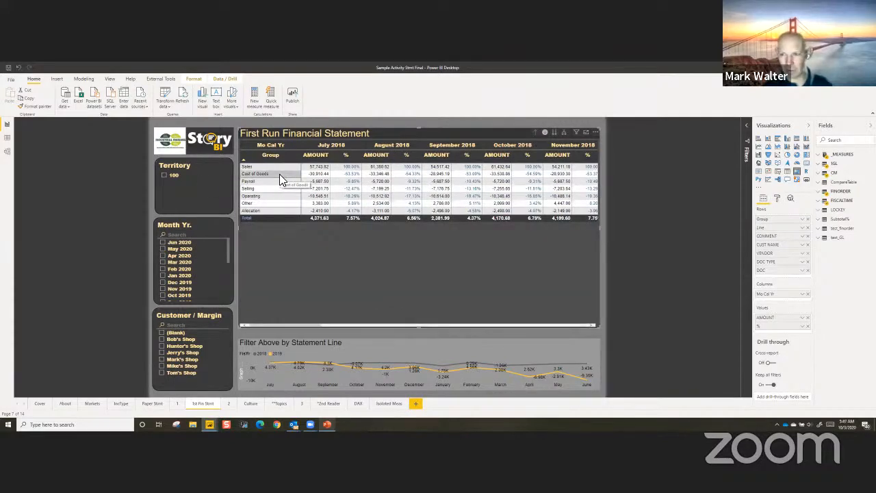
{"action": "left_click", "coordinate": [565, 134]}
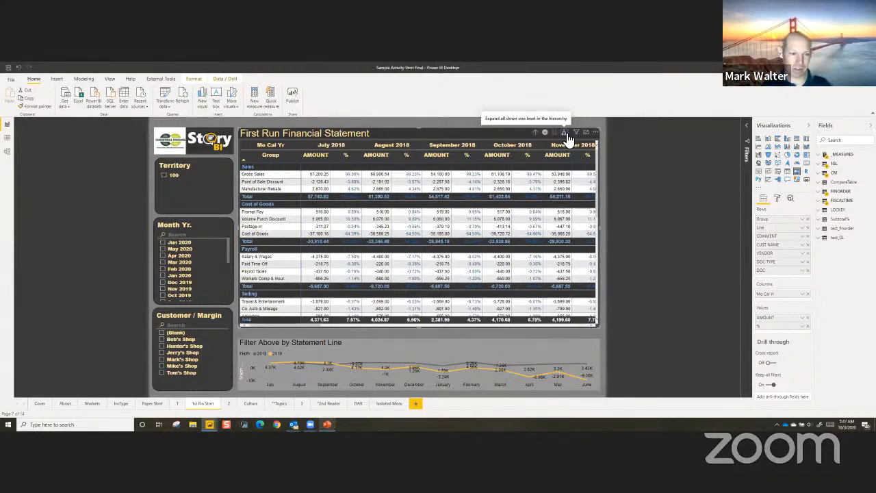
Show the slide on report page 2, followed by the Culture page
{"action": "left_click", "coordinate": [225, 404]}
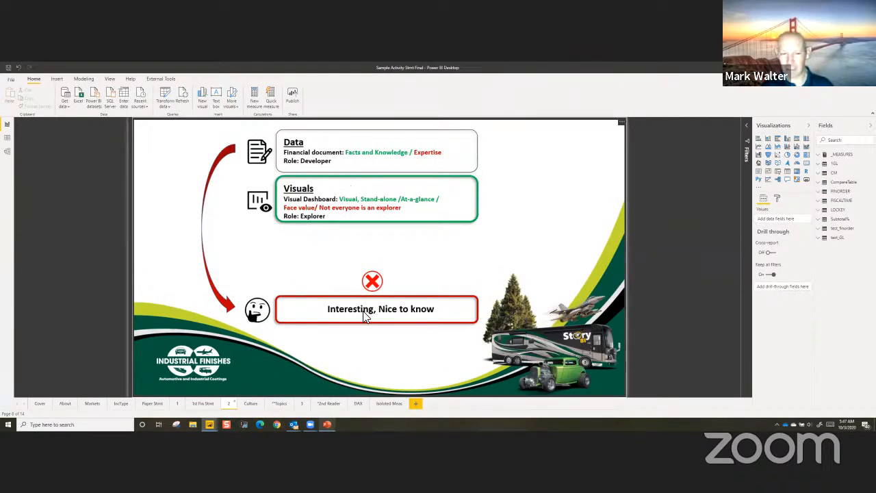
{"action": "left_click", "coordinate": [250, 403]}
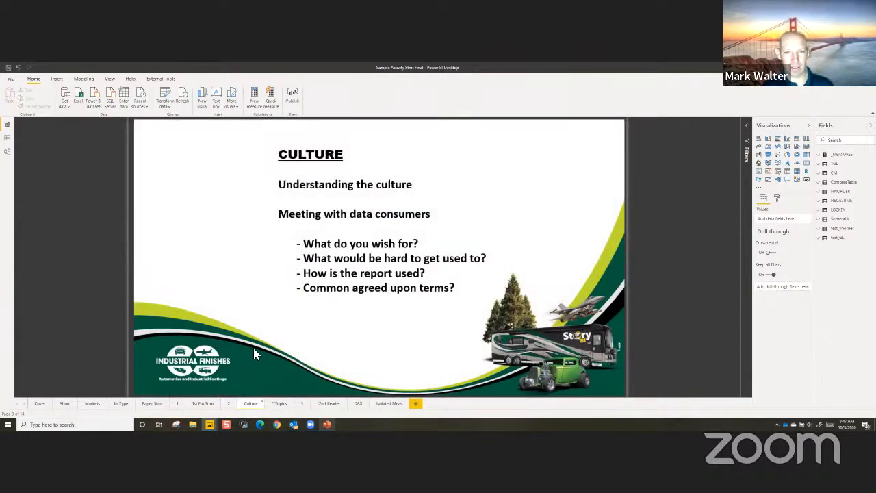
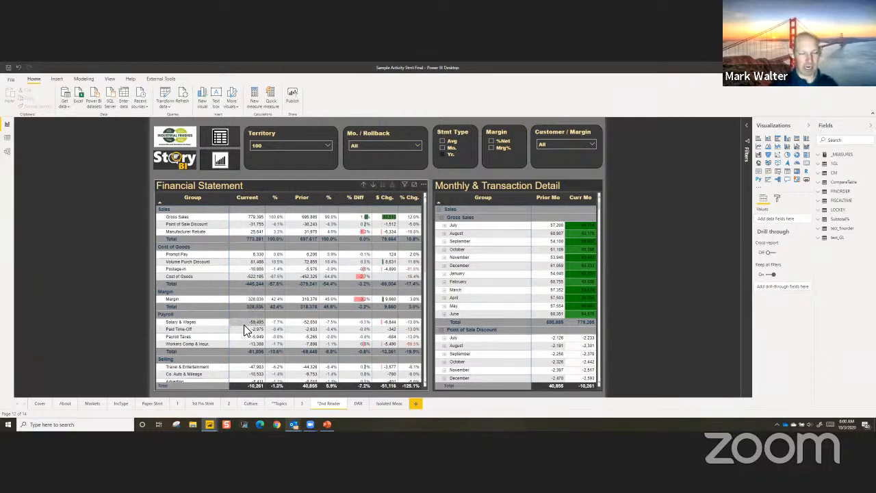
Filter the Monthly & Transaction Detail by the Repairs and Maint. statement line, and expand and collapse October to examine its transactions
{"action": "scroll", "coordinate": [244, 325], "scroll_direction": "down", "scroll_amount": 5}
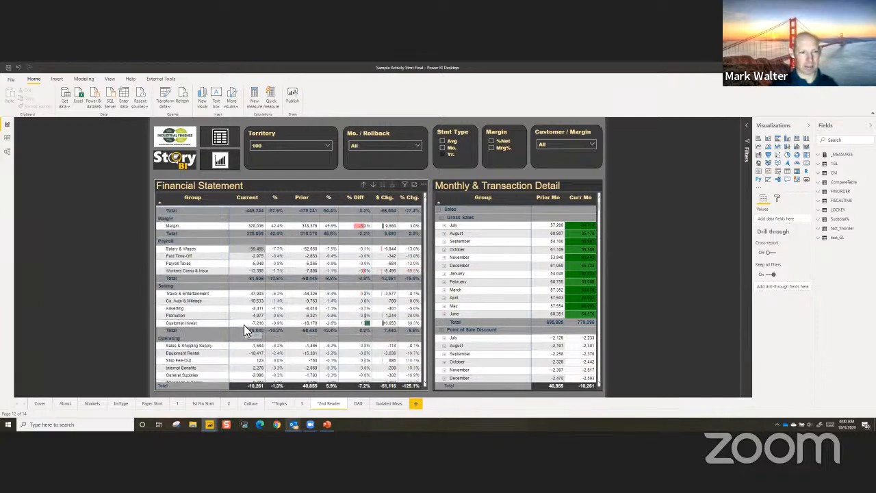
{"action": "scroll", "coordinate": [245, 324], "scroll_direction": "down", "scroll_amount": 1}
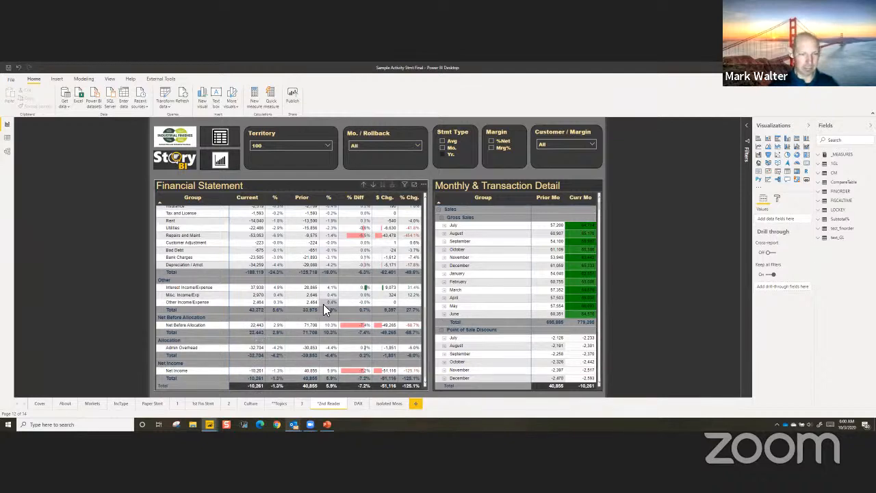
{"action": "scroll", "coordinate": [323, 304], "scroll_direction": "up", "scroll_amount": 10}
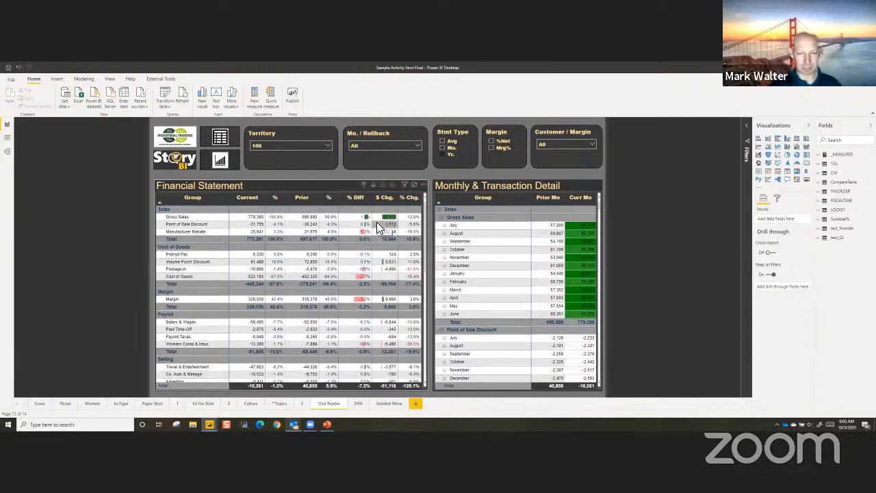
{"action": "scroll", "coordinate": [369, 252], "scroll_direction": "down", "scroll_amount": 10}
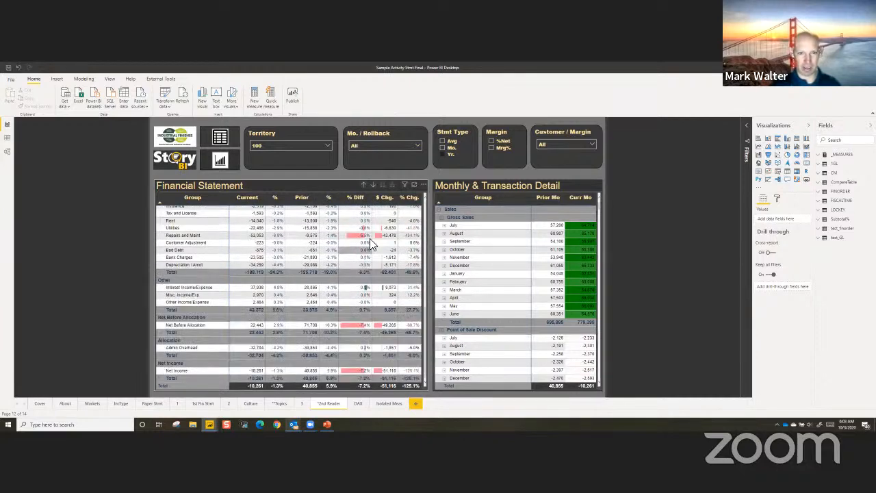
{"action": "left_click", "coordinate": [172, 236]}
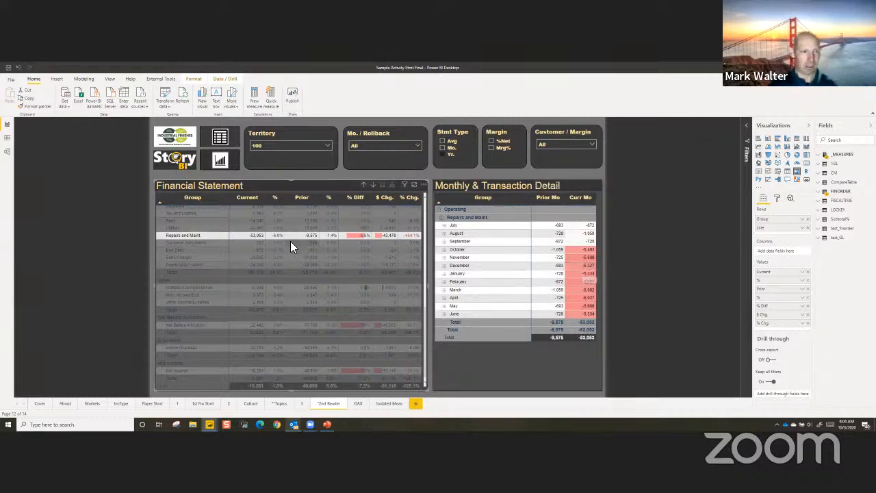
{"action": "left_click", "coordinate": [191, 234]}
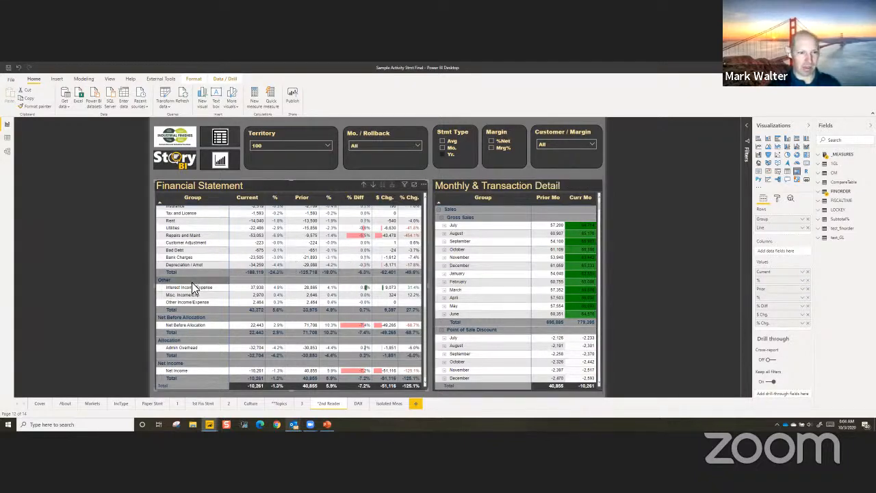
{"action": "left_click", "coordinate": [189, 236]}
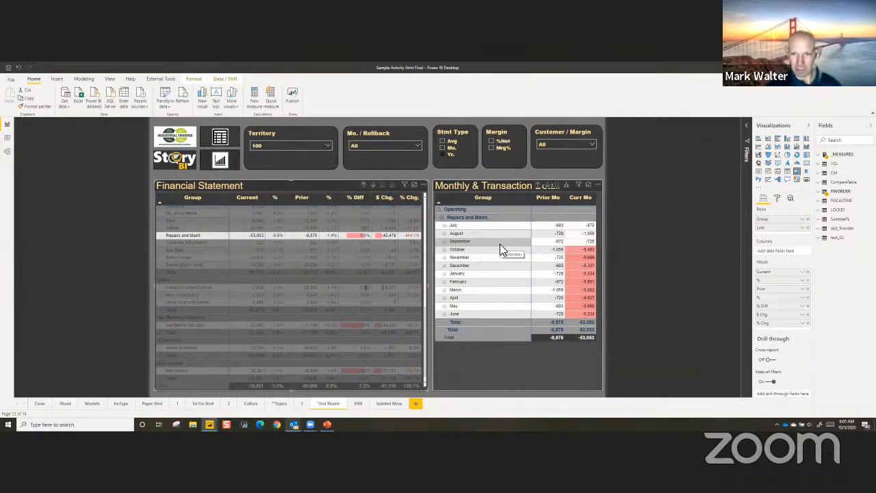
{"action": "left_click", "coordinate": [445, 251]}
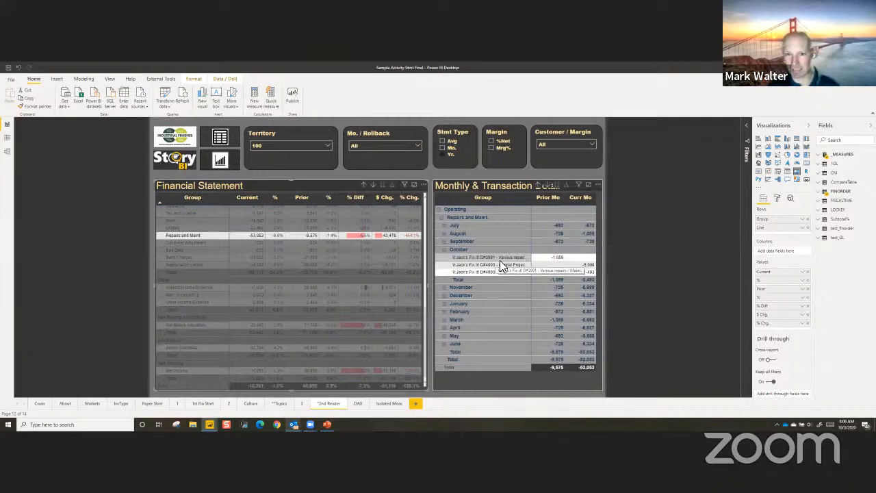
{"action": "left_click", "coordinate": [445, 251]}
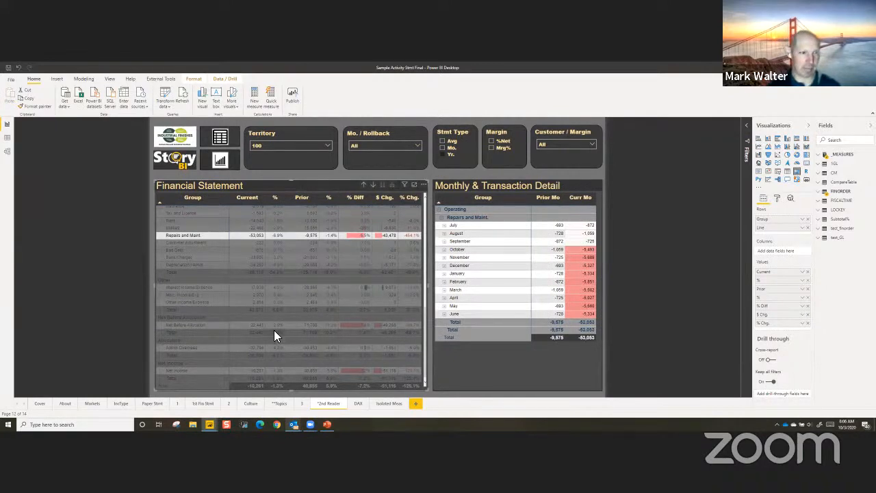
Filter the detail by Gross Sales, view July's breakdown by customer, and clear the Gross Sales selection
{"action": "scroll", "coordinate": [274, 331], "scroll_direction": "up", "scroll_amount": 5}
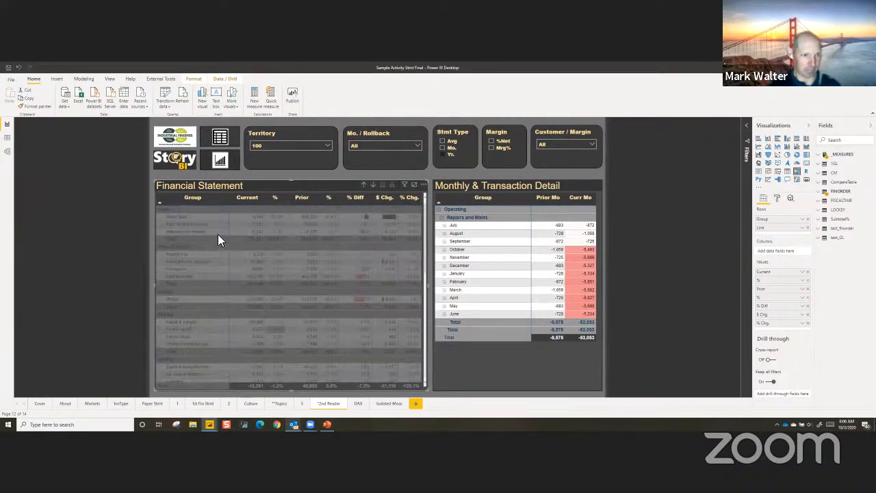
{"action": "left_click", "coordinate": [211, 215]}
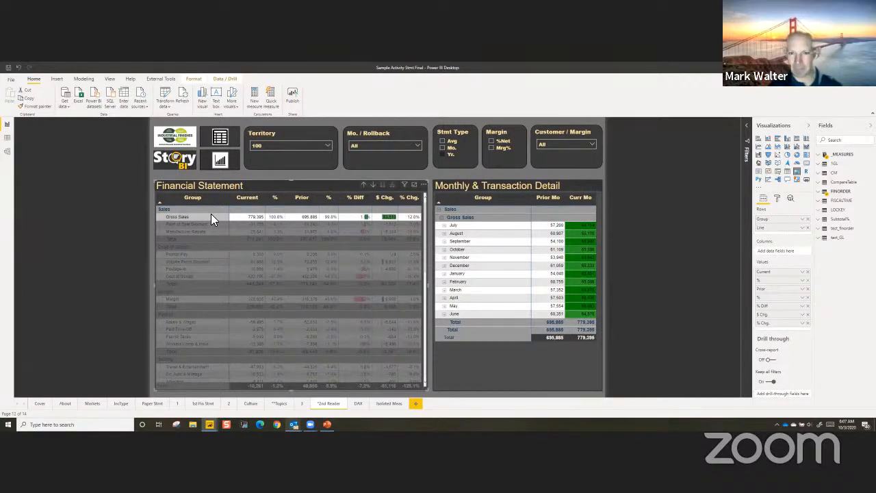
{"action": "left_click", "coordinate": [446, 226]}
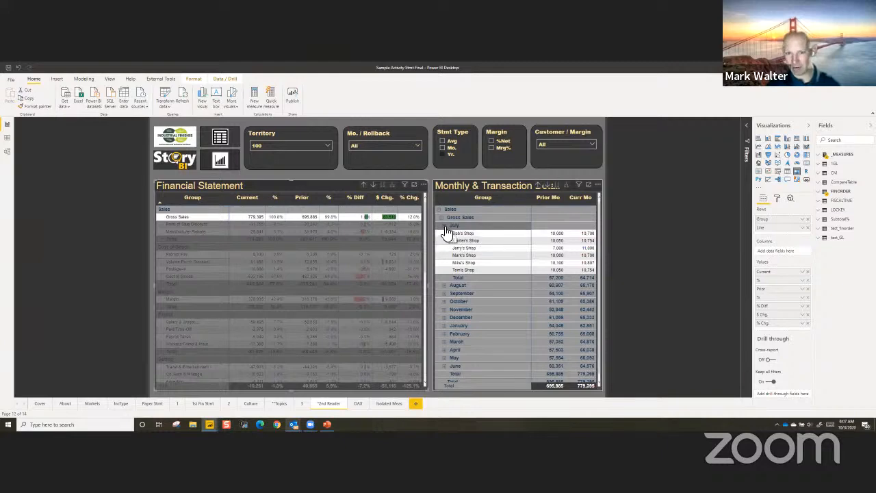
{"action": "left_click", "coordinate": [445, 227]}
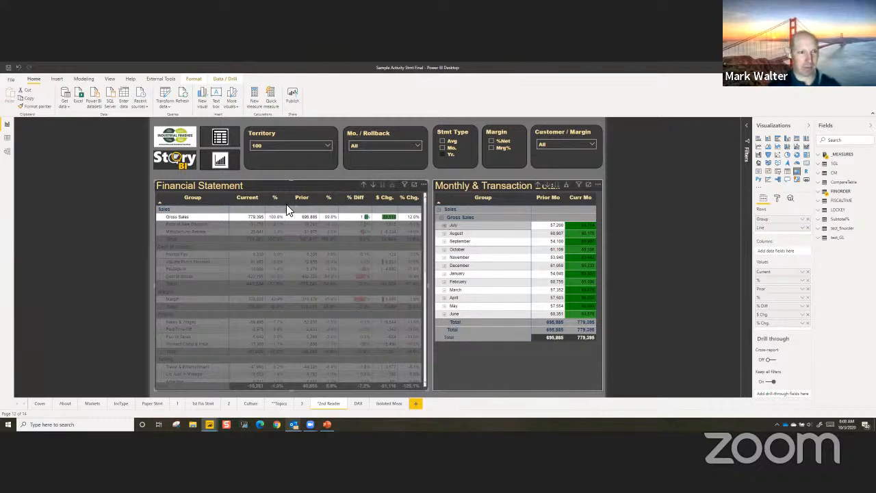
{"action": "left_click", "coordinate": [183, 217]}
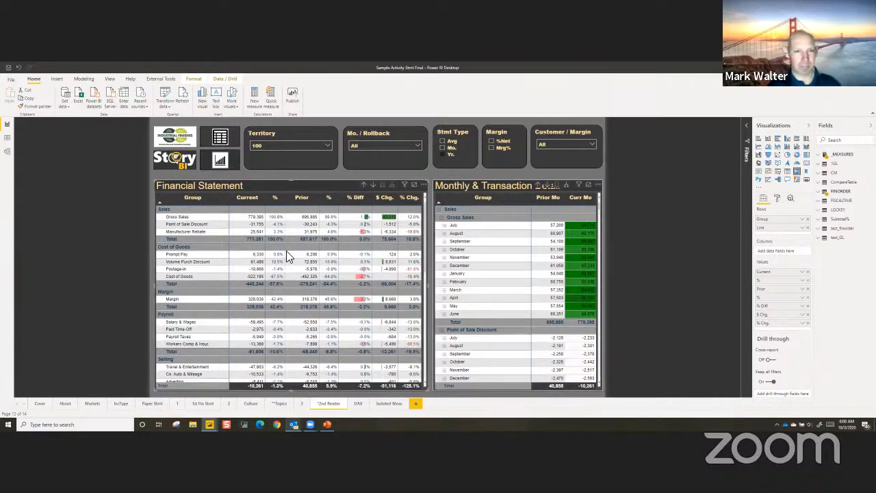
Show the financial statement with statement type Mo., and finally switch it to Avg
{"action": "left_click", "coordinate": [452, 154]}
{"action": "left_click", "coordinate": [452, 154]}
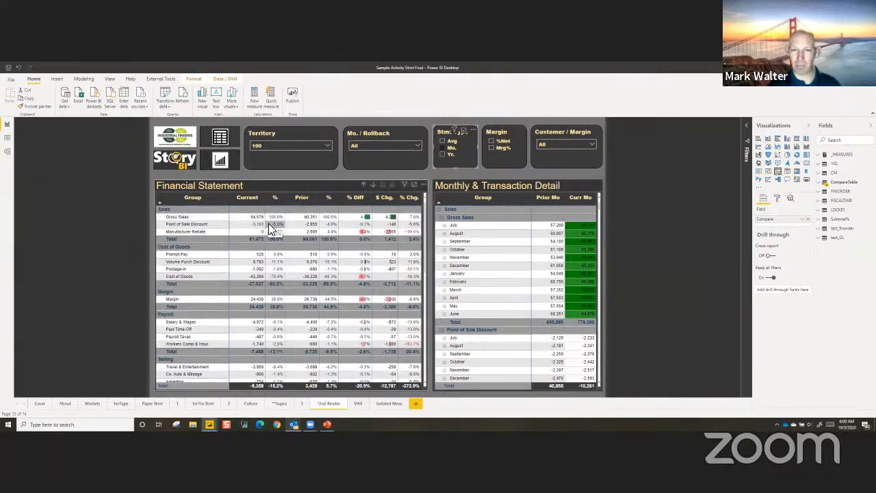
{"action": "left_click", "coordinate": [447, 147]}
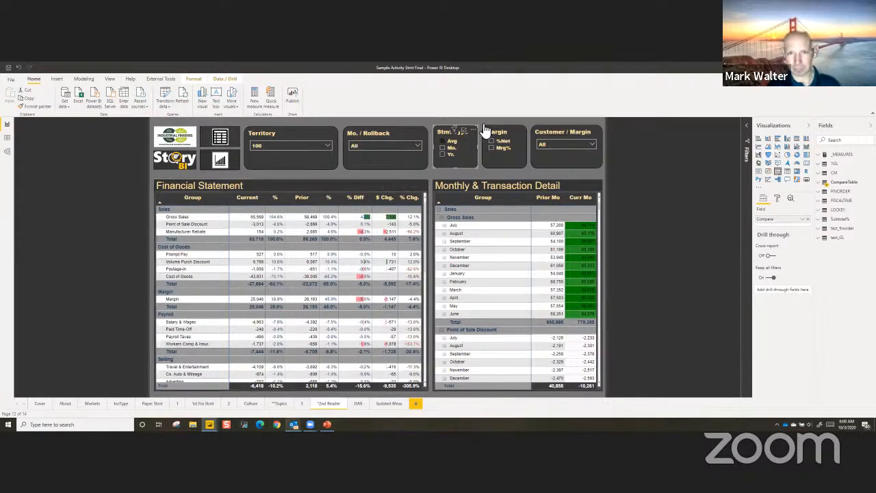
Switch the statement type to Yr., and view the CompareTable data before returning to the report
{"action": "left_click", "coordinate": [456, 158]}
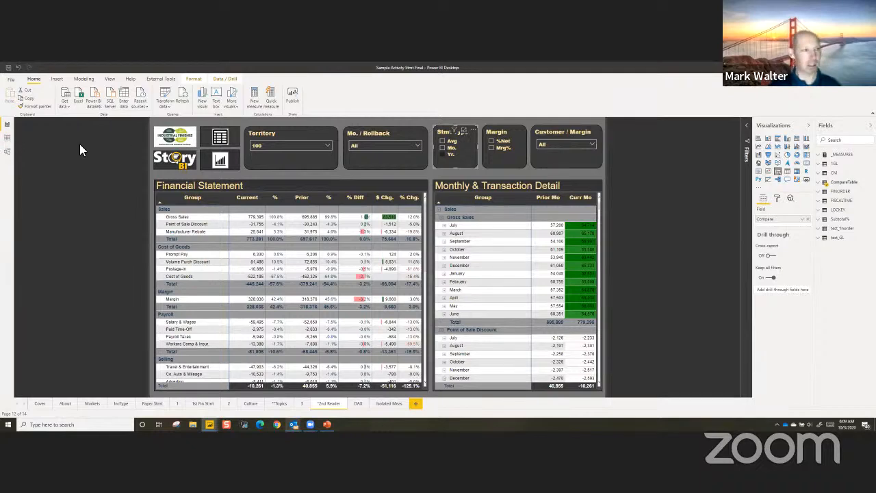
{"action": "left_click", "coordinate": [7, 137]}
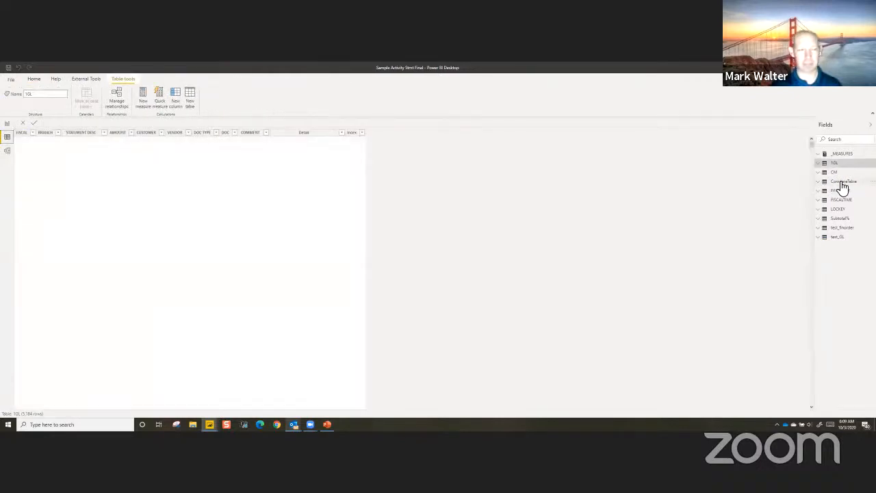
{"action": "left_click", "coordinate": [842, 184]}
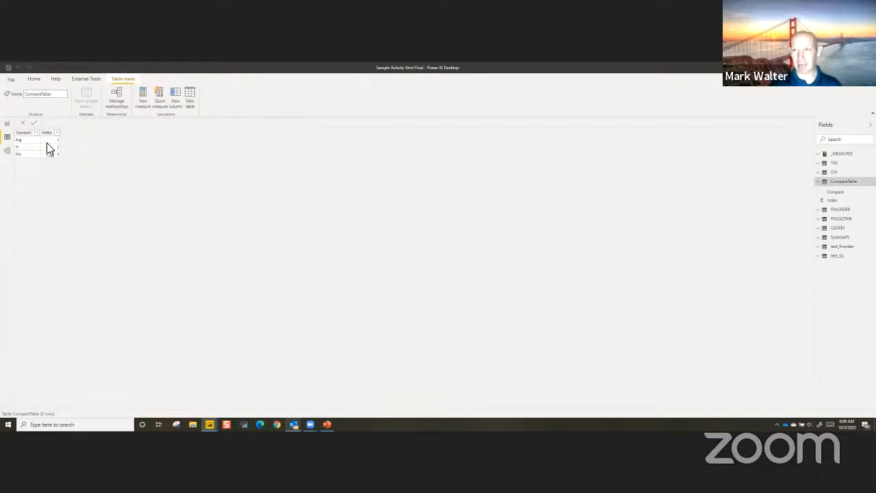
{"action": "left_click", "coordinate": [10, 127]}
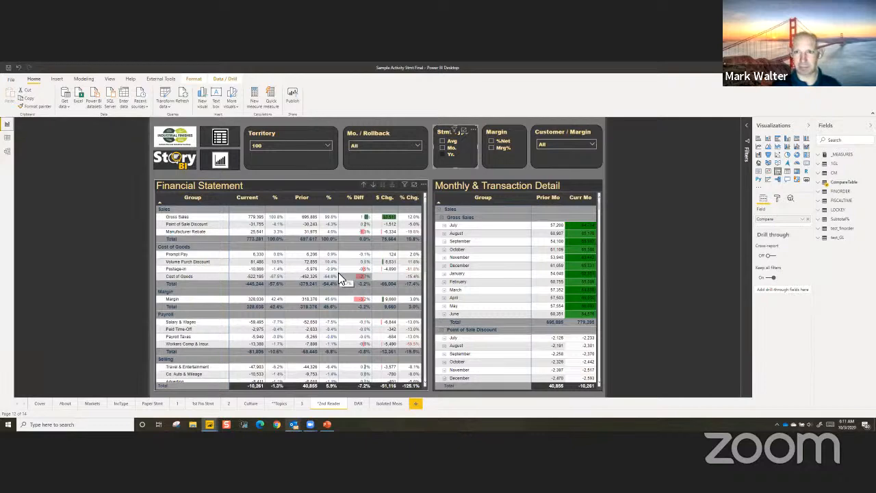
Show the choices of the Customer / Margin filter, and go through the DAX page to the Isolated Meas page
{"action": "left_click", "coordinate": [564, 149]}
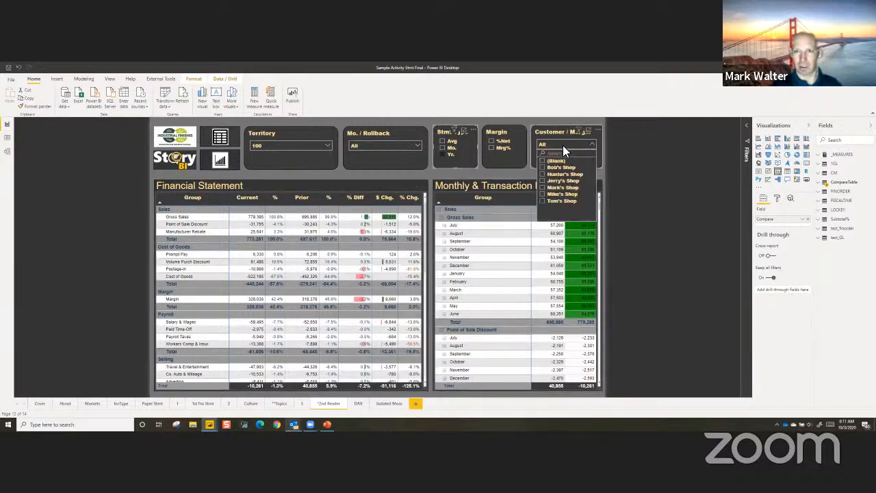
{"action": "left_click", "coordinate": [560, 144]}
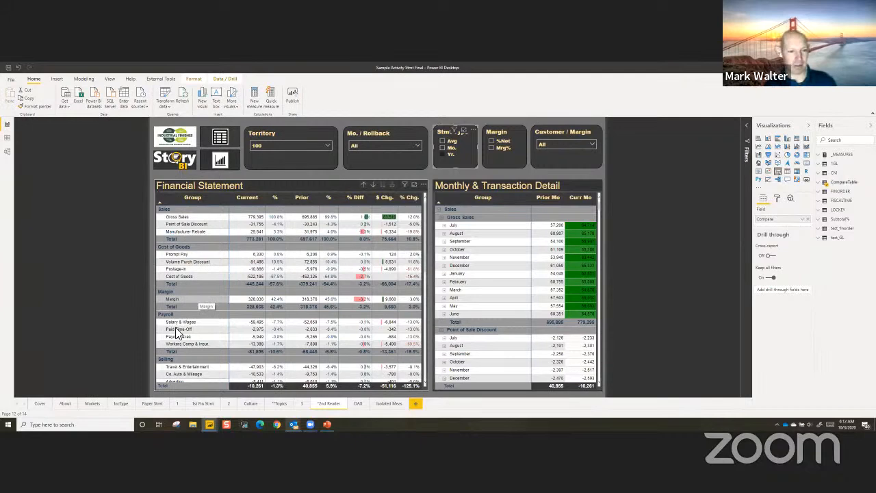
{"action": "left_click", "coordinate": [362, 405]}
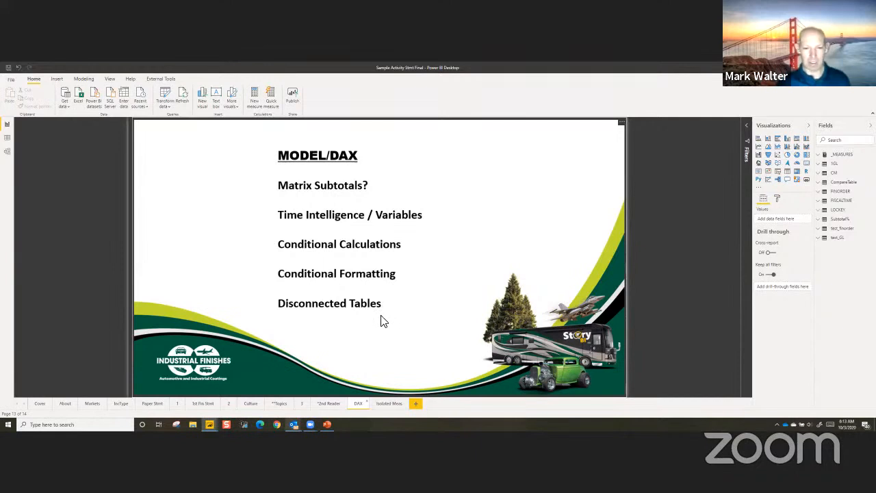
{"action": "left_click", "coordinate": [385, 404]}
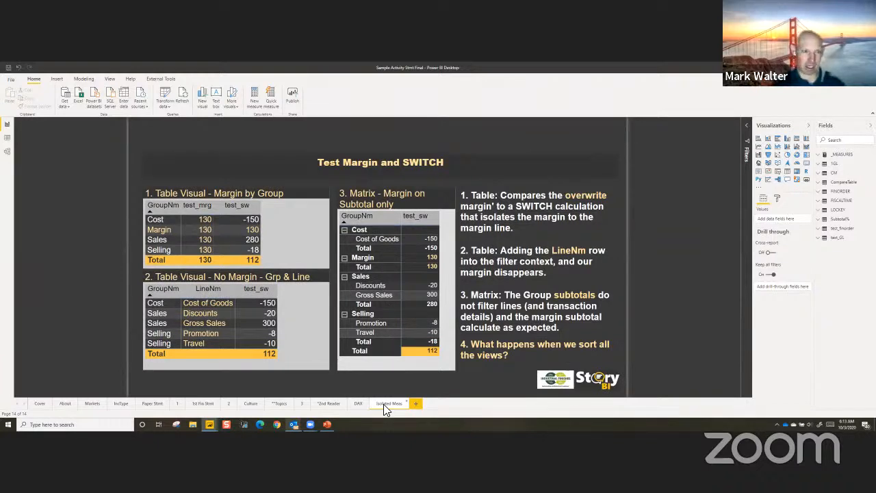
Cross-filter the page by the Margin row of the Margin by Group table, and clear that selection
{"action": "left_click", "coordinate": [315, 218]}
{"action": "left_click", "coordinate": [174, 230]}
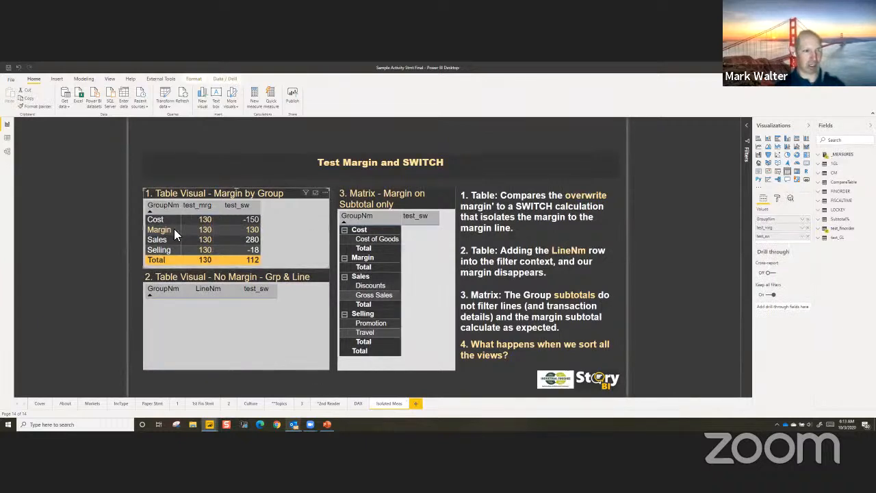
{"action": "left_click", "coordinate": [172, 233]}
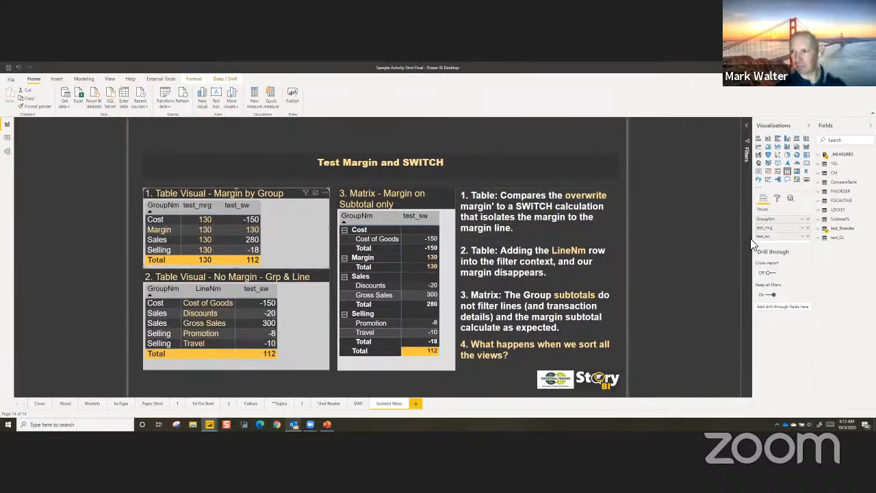
Examine the DAX formulas of the test_sum, test_sw and test_mrg measures in the test_meas folder, ending on test_sw
{"action": "left_click", "coordinate": [824, 155]}
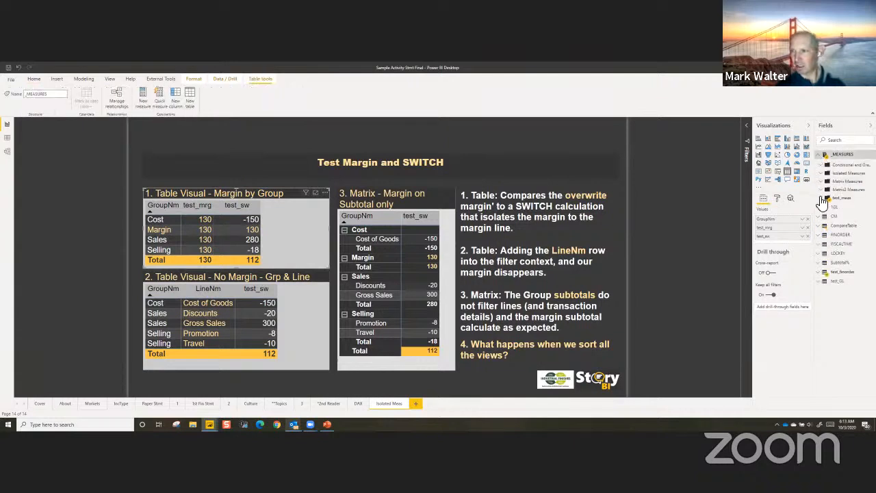
{"action": "left_click", "coordinate": [825, 200]}
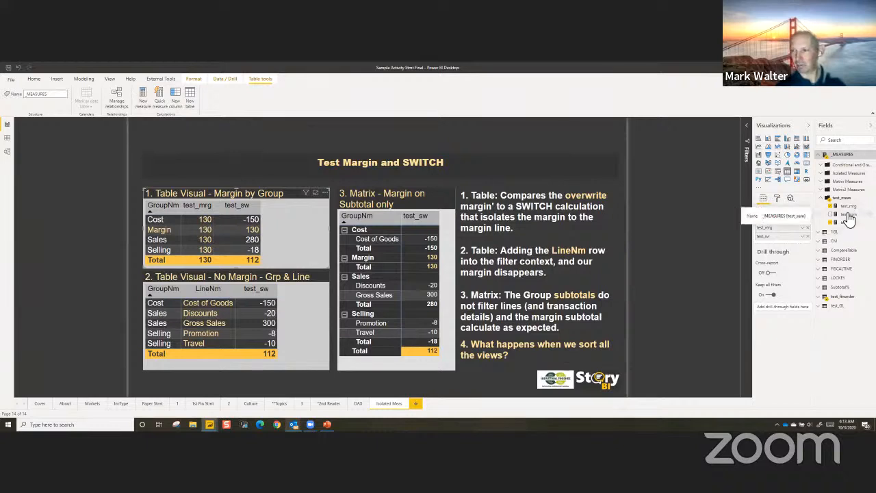
{"action": "left_click", "coordinate": [848, 215]}
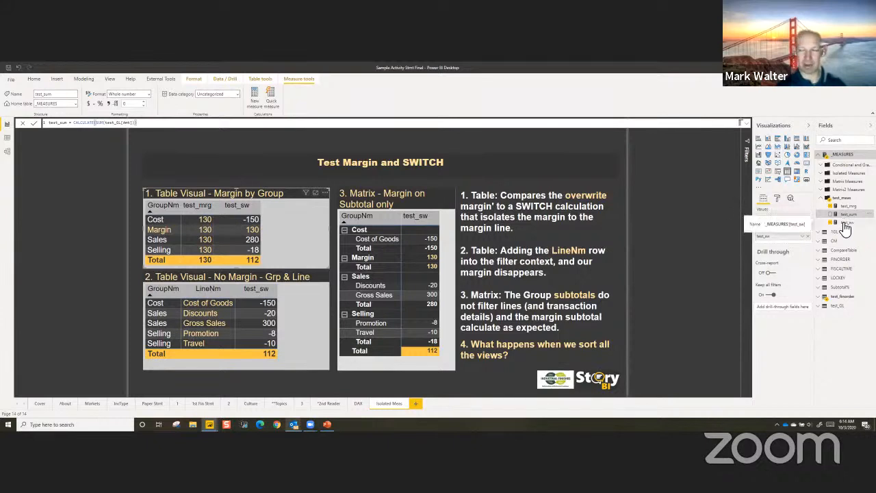
{"action": "left_click", "coordinate": [846, 225]}
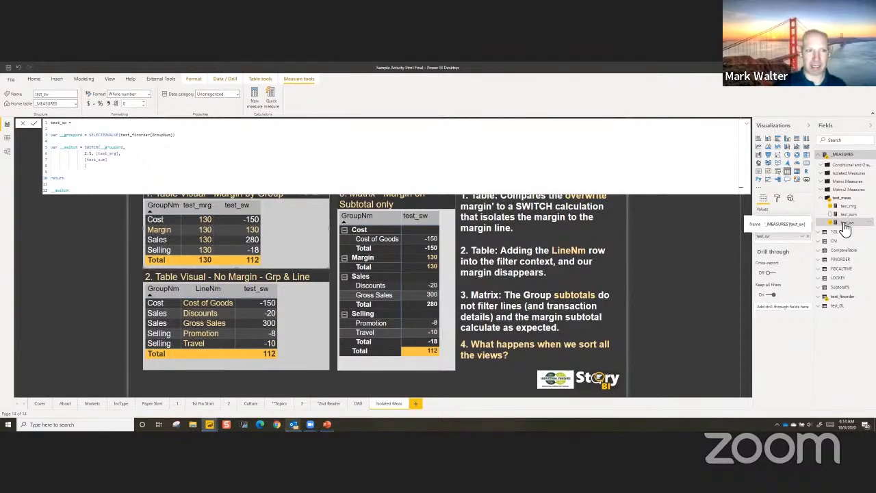
{"action": "left_click", "coordinate": [846, 207]}
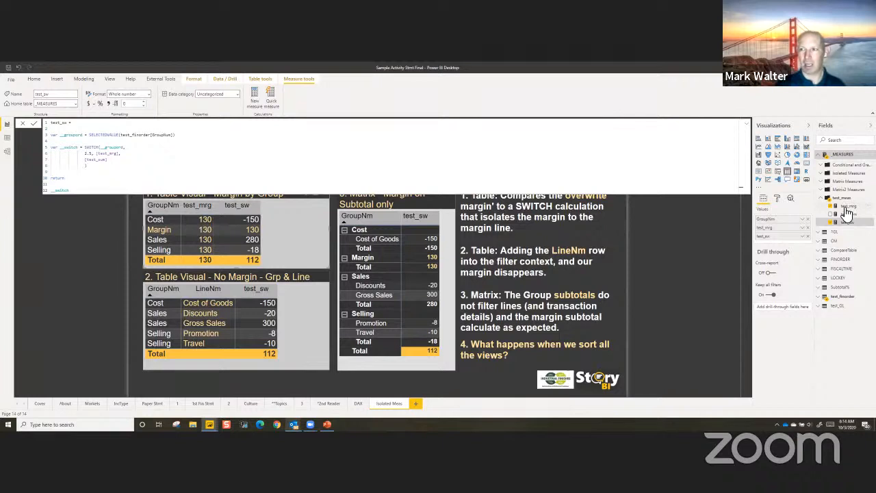
{"action": "left_click", "coordinate": [848, 206]}
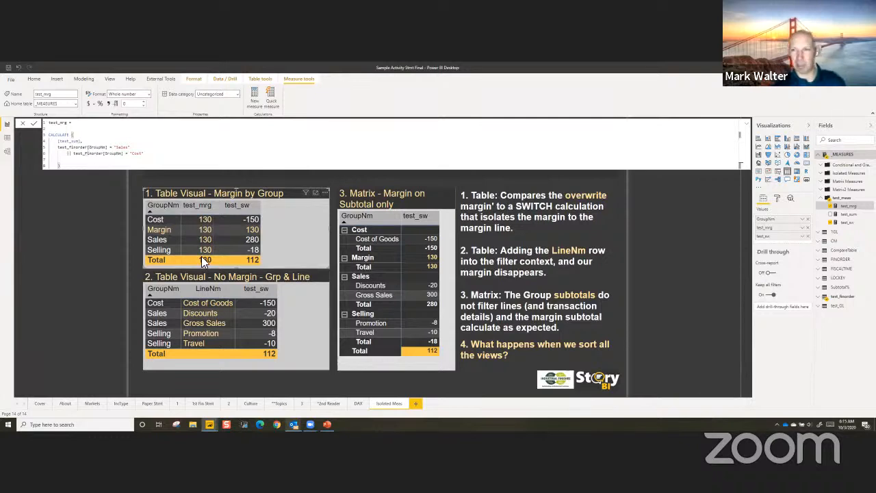
{"action": "mouse_move", "coordinate": [202, 259]}
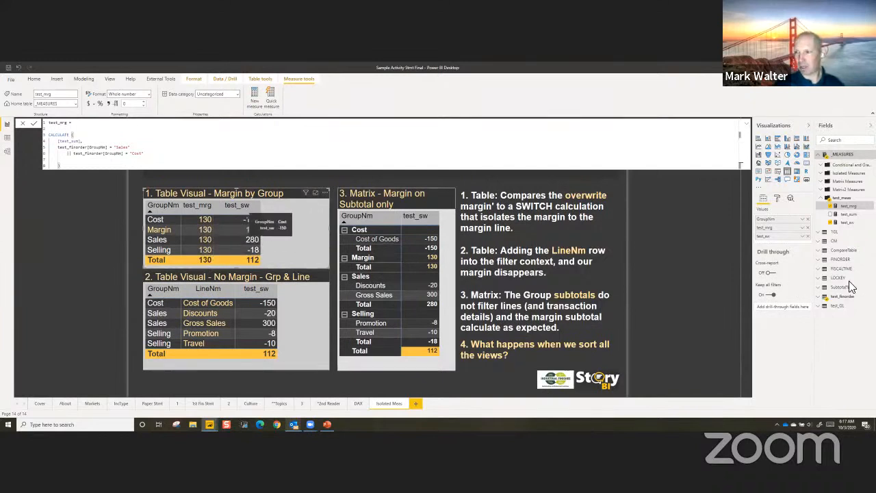
{"action": "left_click", "coordinate": [847, 224]}
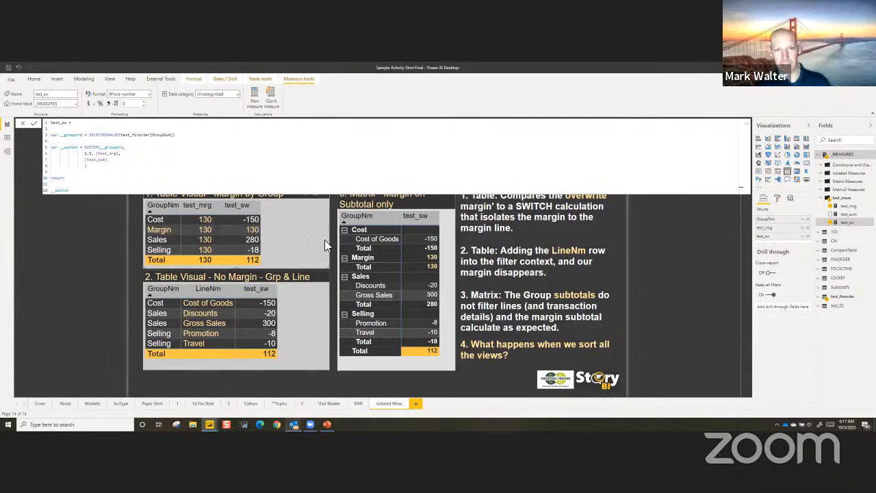
Collapse the test_meas folder and view the test_finorder table's rows in the data view
{"action": "left_click", "coordinate": [825, 200]}
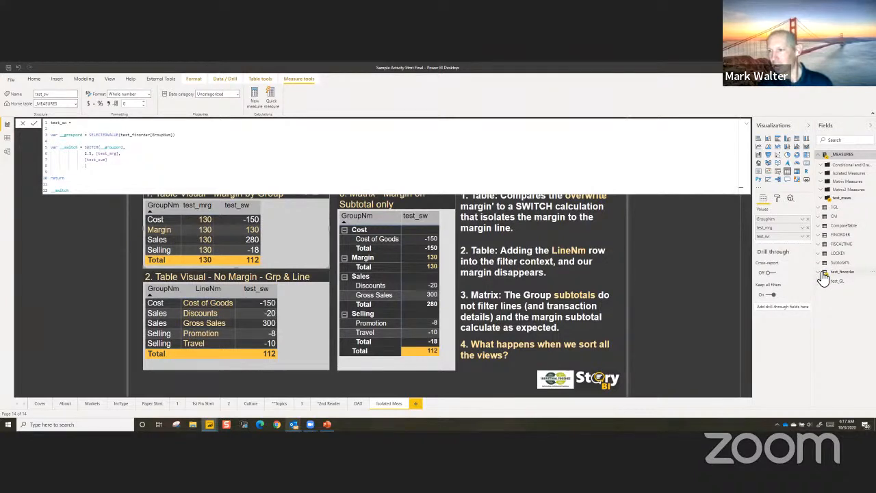
{"action": "left_click", "coordinate": [825, 272]}
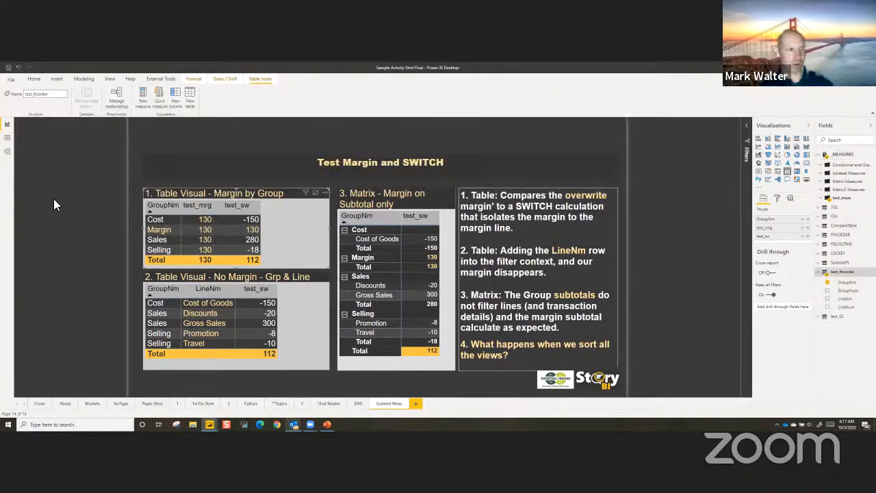
{"action": "left_click", "coordinate": [8, 141]}
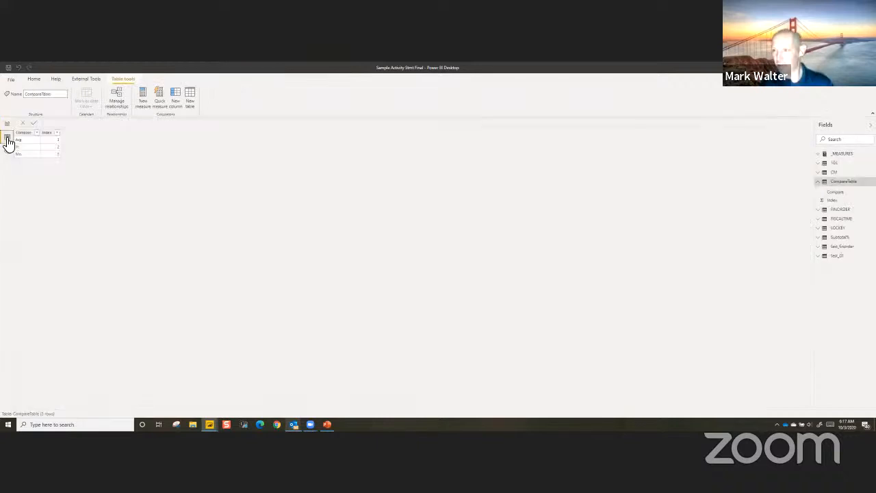
{"action": "left_click", "coordinate": [830, 248]}
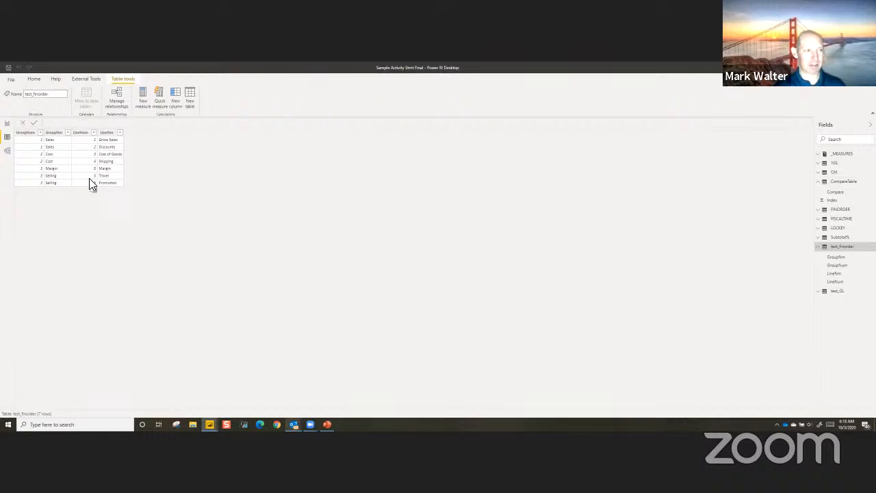
In the data model diagram, move the test_GL table below test_finorder to show their relationship
{"action": "left_click", "coordinate": [8, 151]}
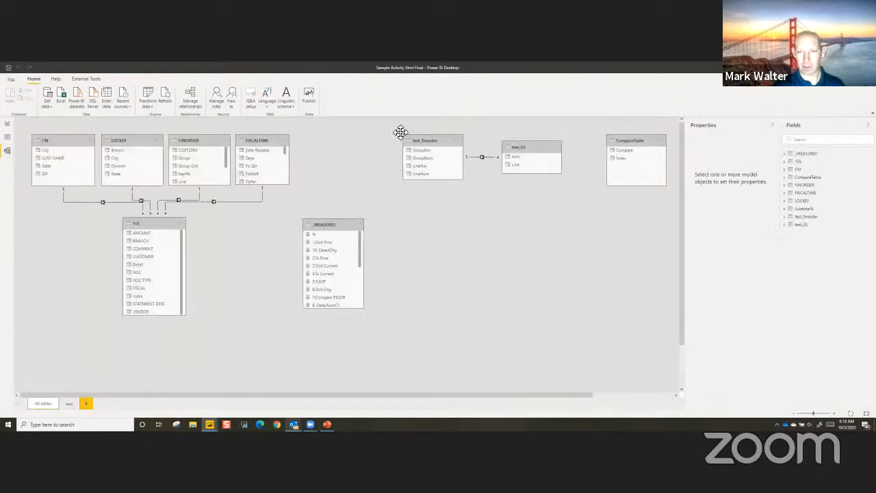
{"action": "left_click_drag", "start_coordinate": [549, 151], "coordinate": [501, 278]}
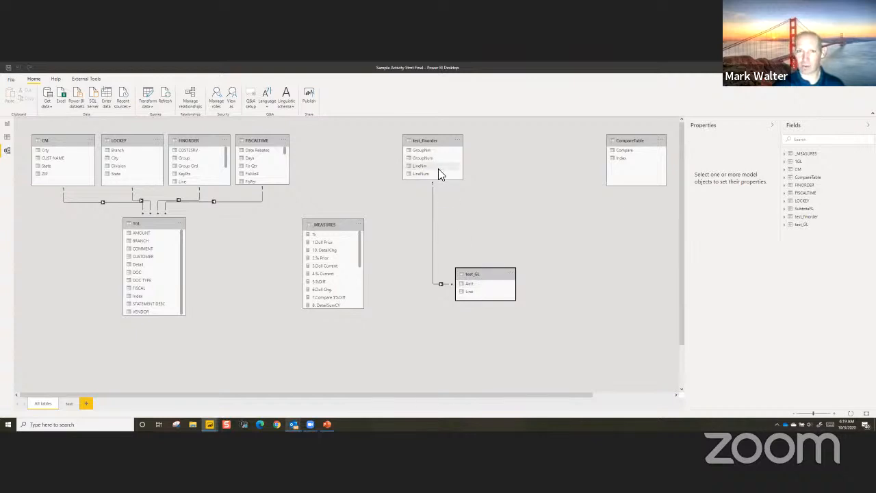
Return to the report and review the test_sw formula, highlighting the 2.5 case of its SWITCH, and close the formula without changes
{"action": "left_click", "coordinate": [8, 125]}
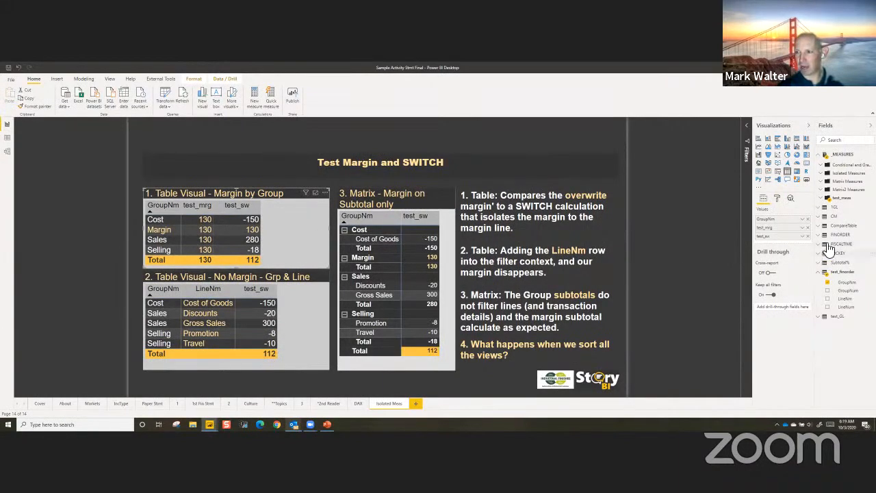
{"action": "left_click", "coordinate": [826, 199]}
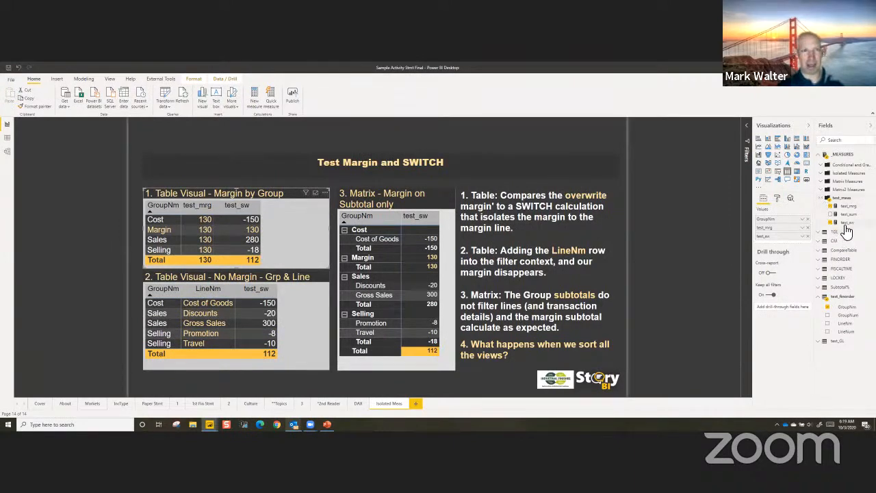
{"action": "left_click", "coordinate": [846, 223]}
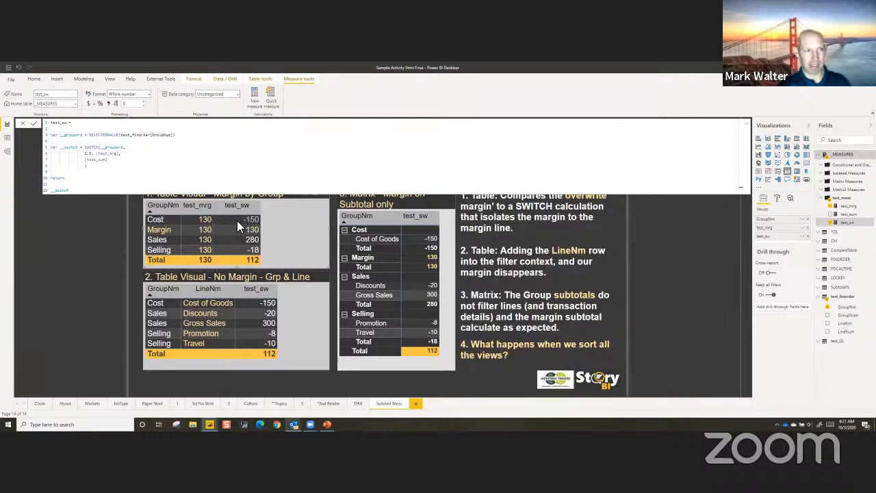
{"action": "mouse_move", "coordinate": [236, 220]}
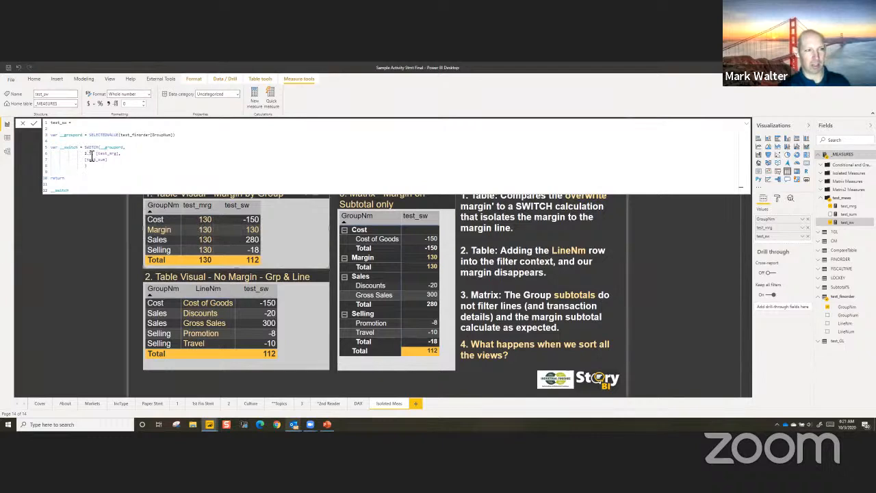
{"action": "left_click_drag", "start_coordinate": [84, 154], "coordinate": [100, 156]}
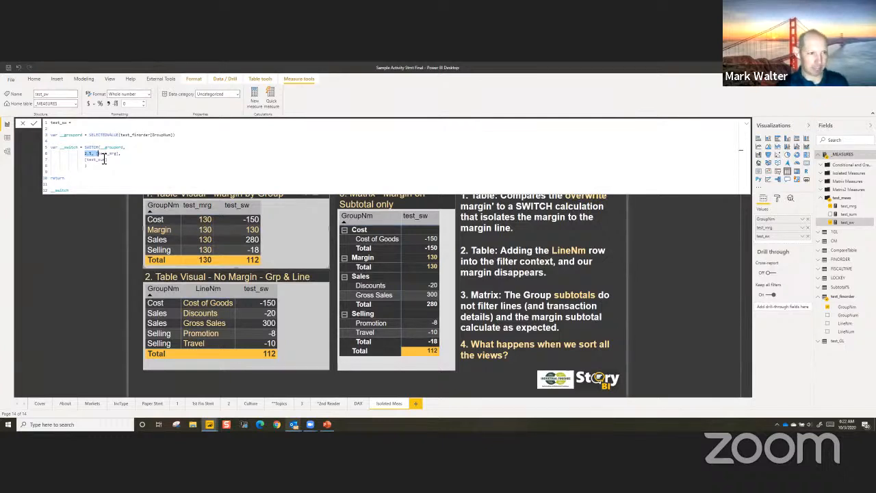
{"action": "left_click", "coordinate": [90, 191]}
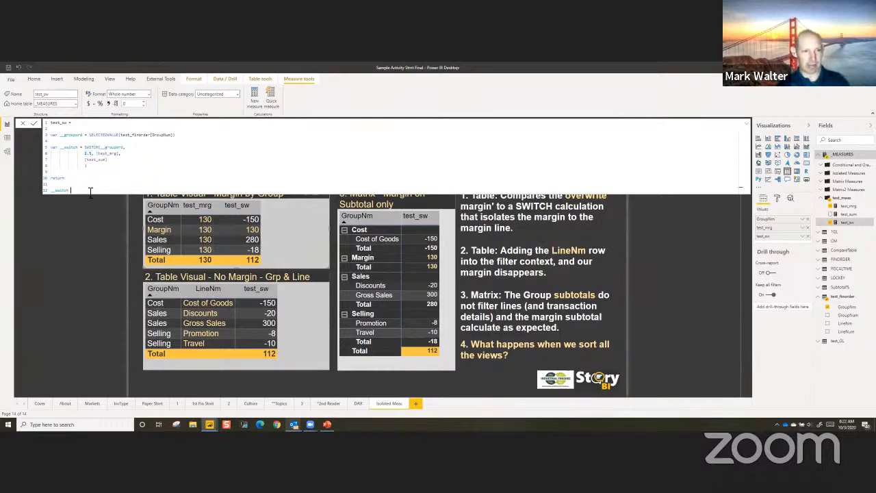
{"action": "key", "text": "Return"}
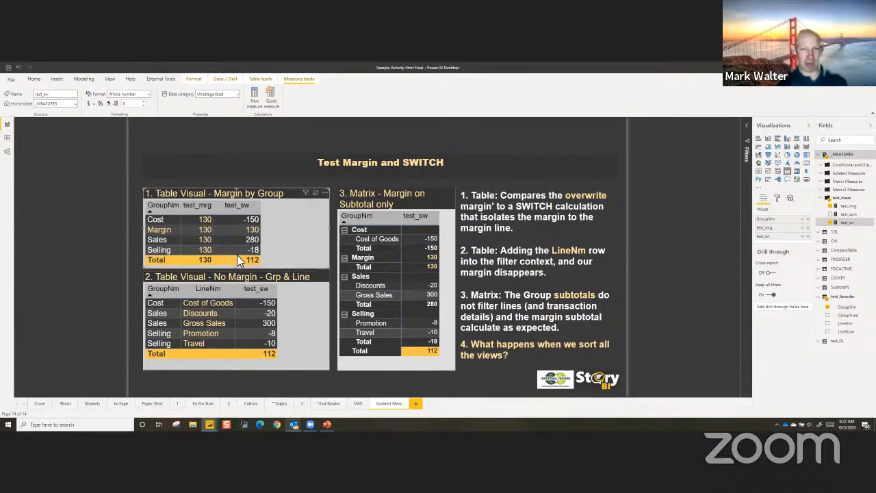
Select the No Margin - Grp & Line table and show the formula of the test_mrg measure
{"action": "mouse_move", "coordinate": [237, 255]}
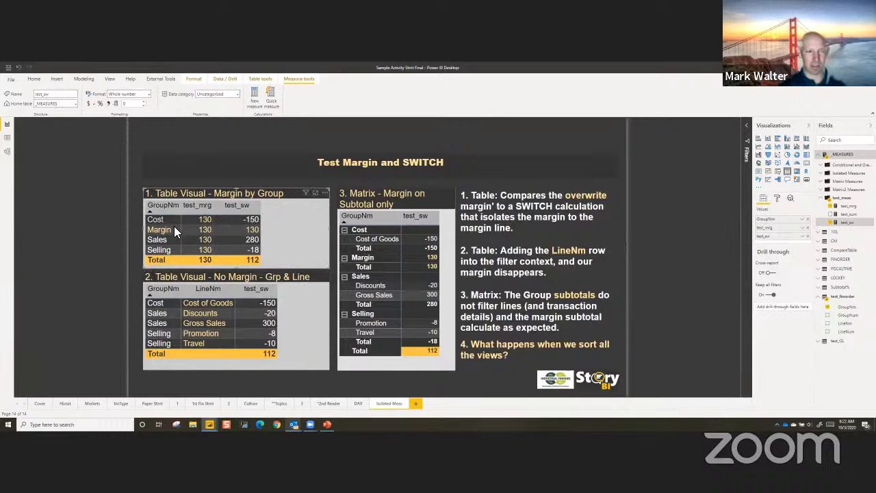
{"action": "mouse_move", "coordinate": [177, 227]}
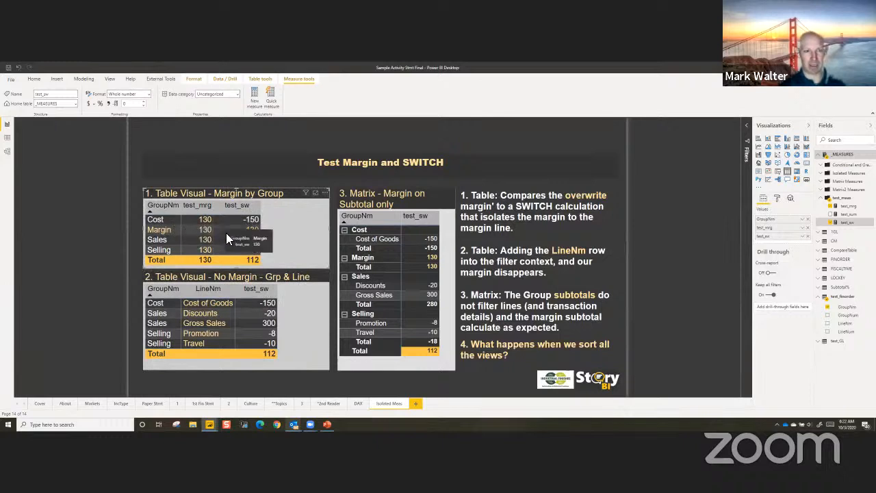
{"action": "left_click", "coordinate": [292, 329]}
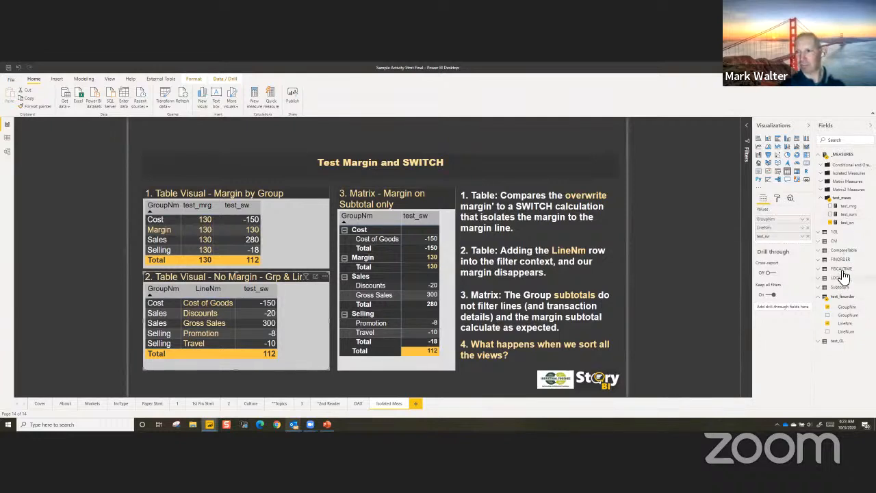
{"action": "left_click", "coordinate": [848, 207]}
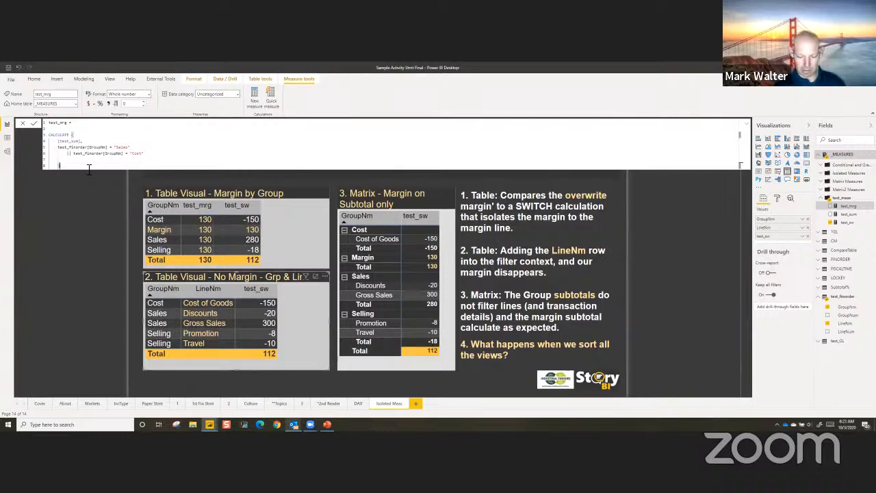
Add REMOVEFILTERS(test_finorder[LineNm]) as a further filter argument to the CALCULATE in the test_mrg measure and commit the formula
{"action": "type", "text": "tes"}
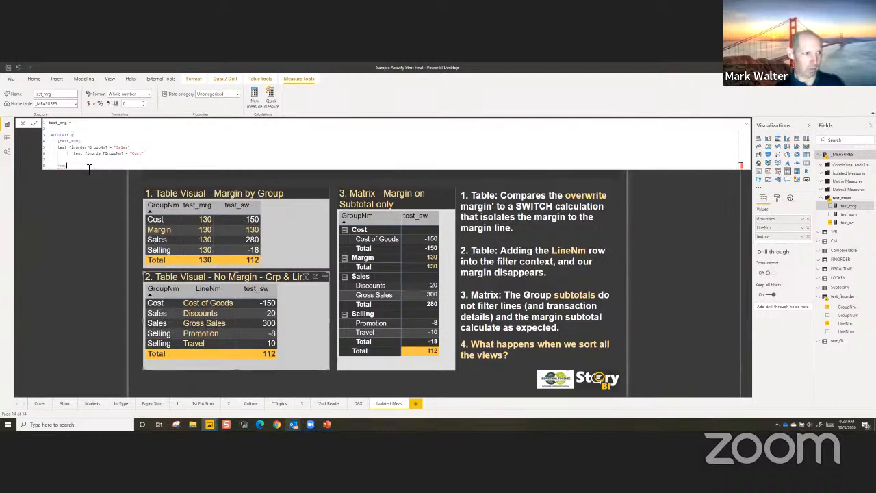
{"action": "key", "text": "BackSpace"}
{"action": "key", "text": "BackSpace"}
{"action": "key", "text": "BackSpace"}
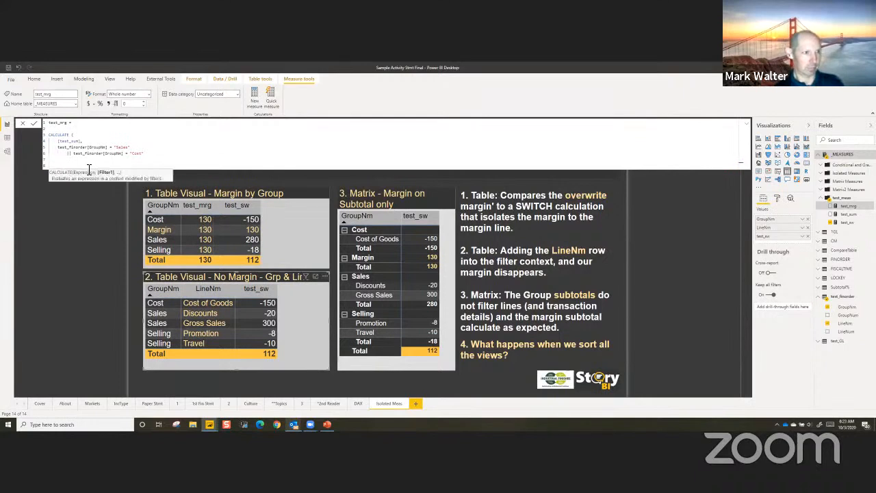
{"action": "type", "text": ", rem"}
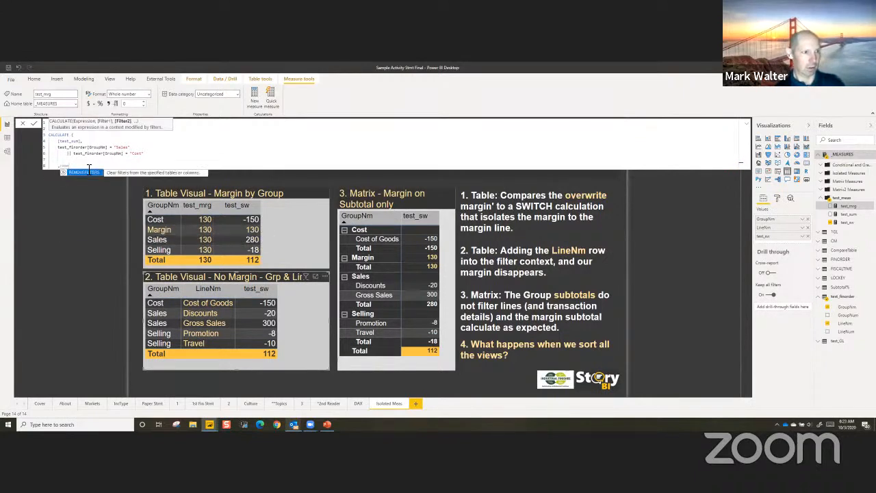
{"action": "key", "text": "Tab"}
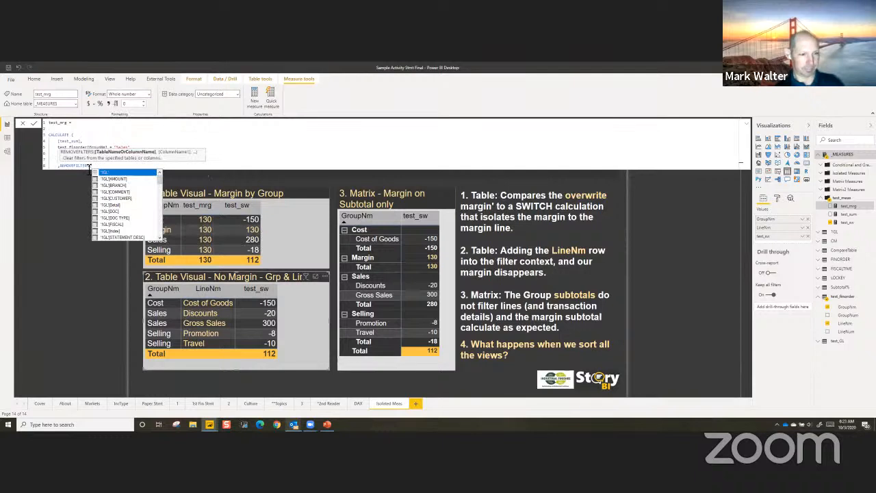
{"action": "type", "text": "lin"}
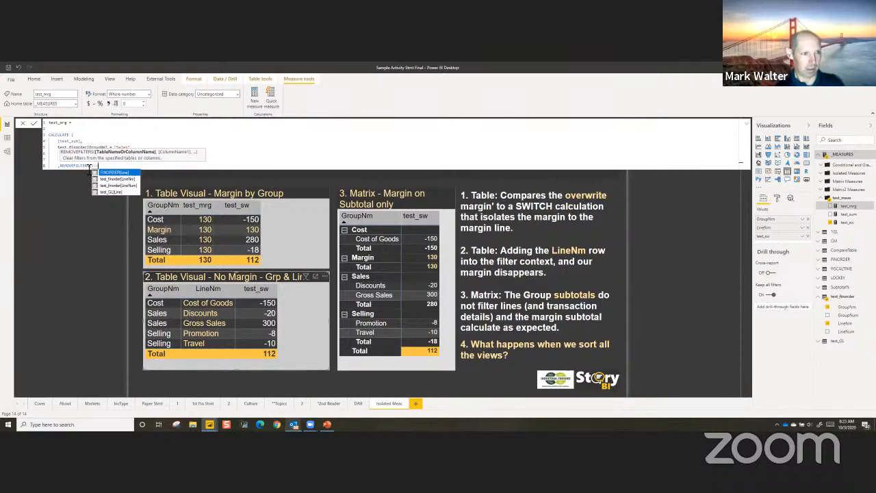
{"action": "key", "text": "Down"}
{"action": "key", "text": "Tab"}
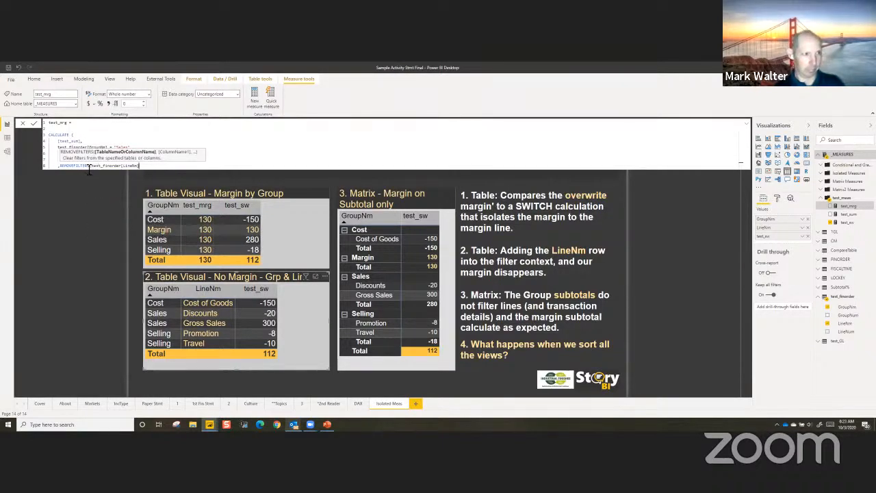
{"action": "type", "text": ")"}
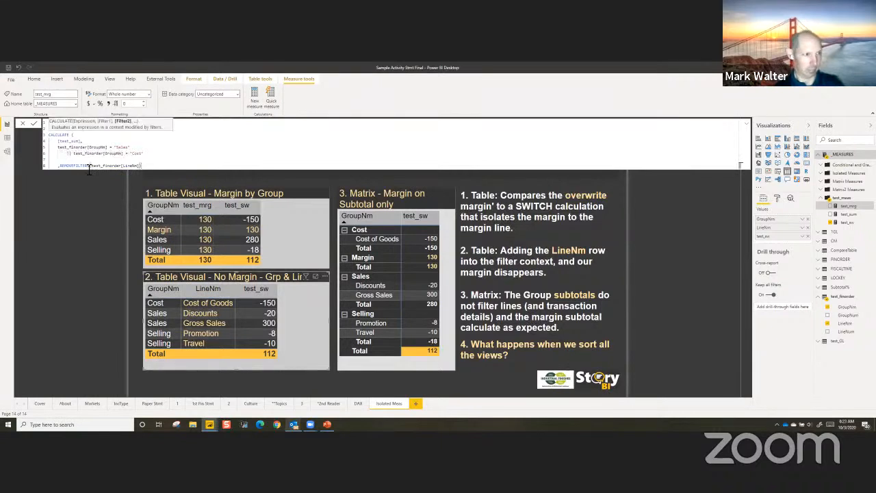
{"action": "type", "text": ")"}
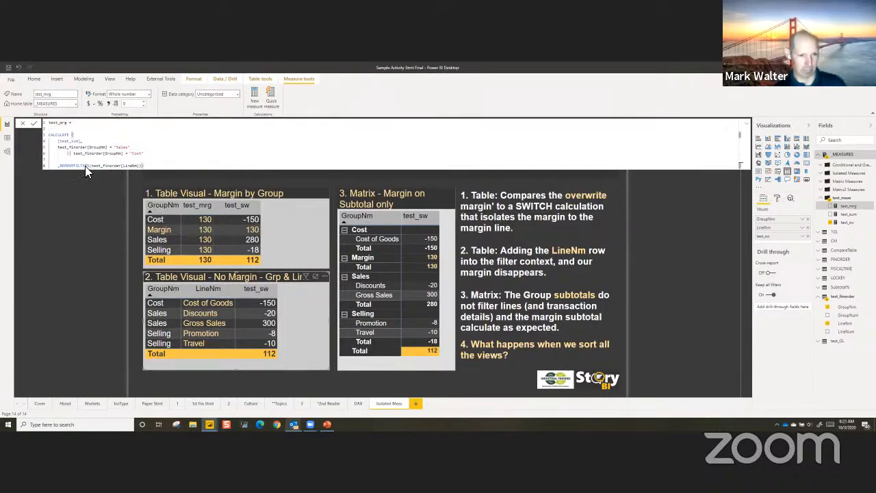
{"action": "key", "text": "Return"}
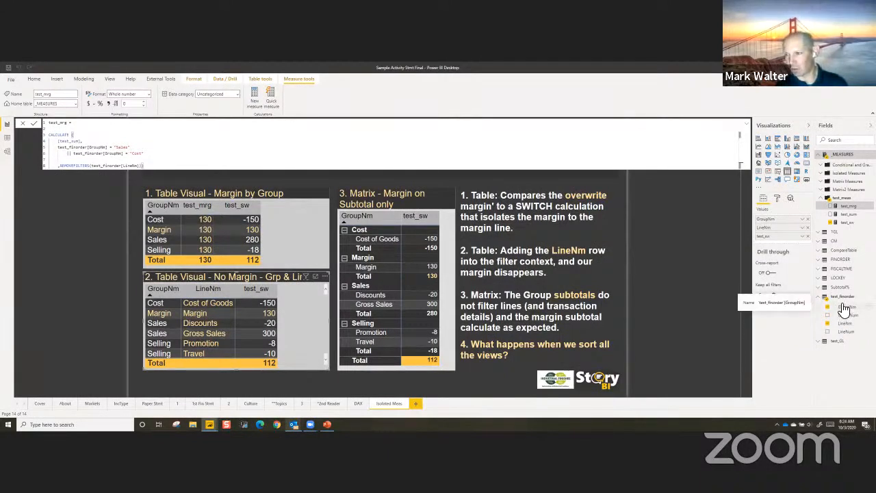
In the data view of the test_finorder table, set the GroupNm column to sort by GroupNum
{"action": "left_click", "coordinate": [11, 139]}
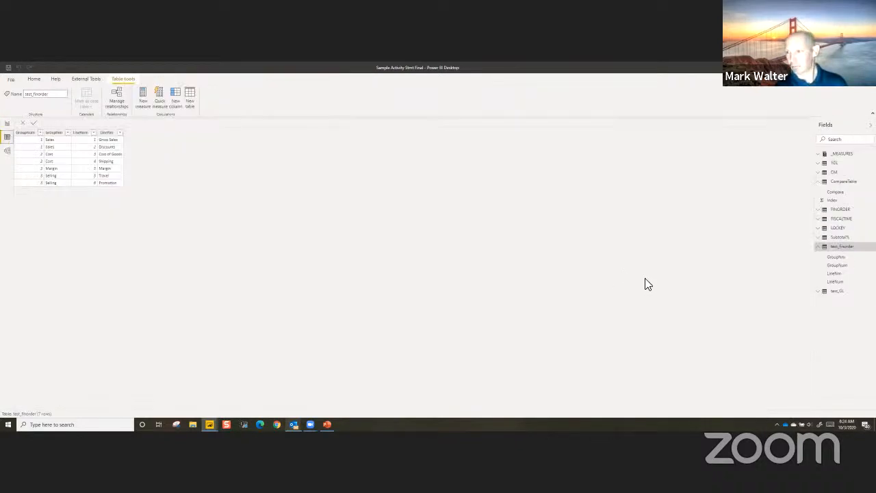
{"action": "left_click", "coordinate": [825, 249]}
{"action": "left_click", "coordinate": [840, 248]}
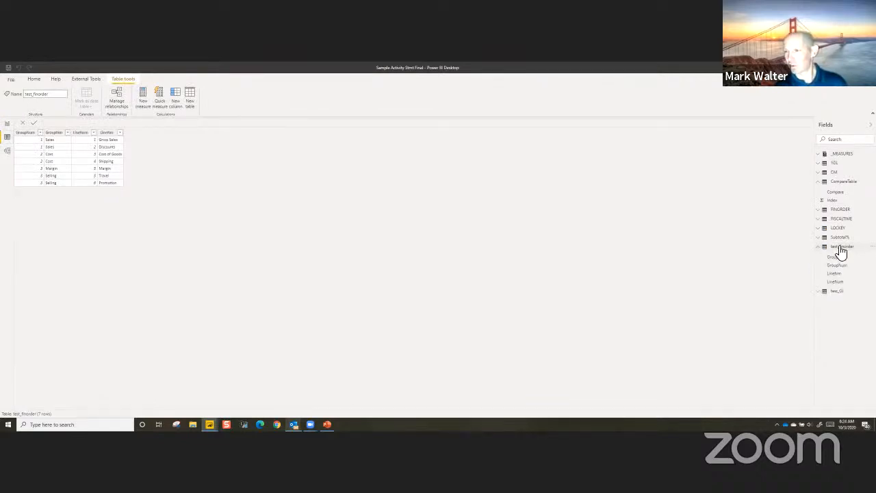
{"action": "left_click", "coordinate": [841, 250]}
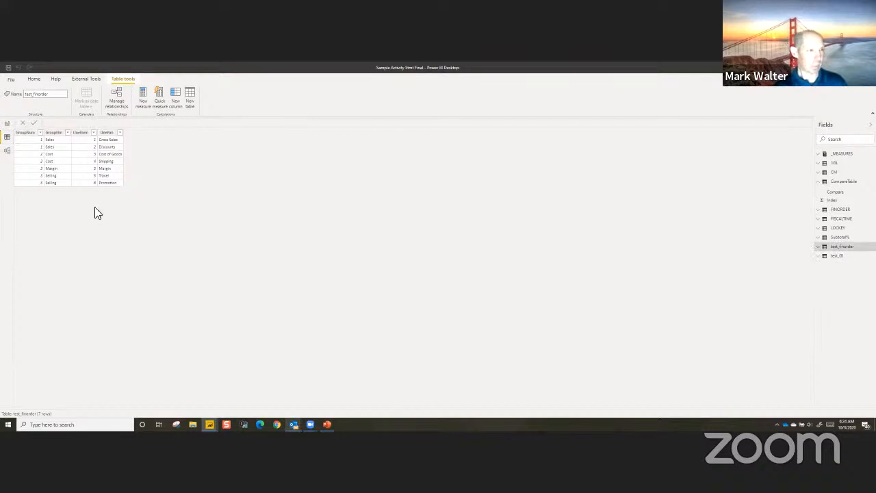
{"action": "left_click", "coordinate": [53, 133]}
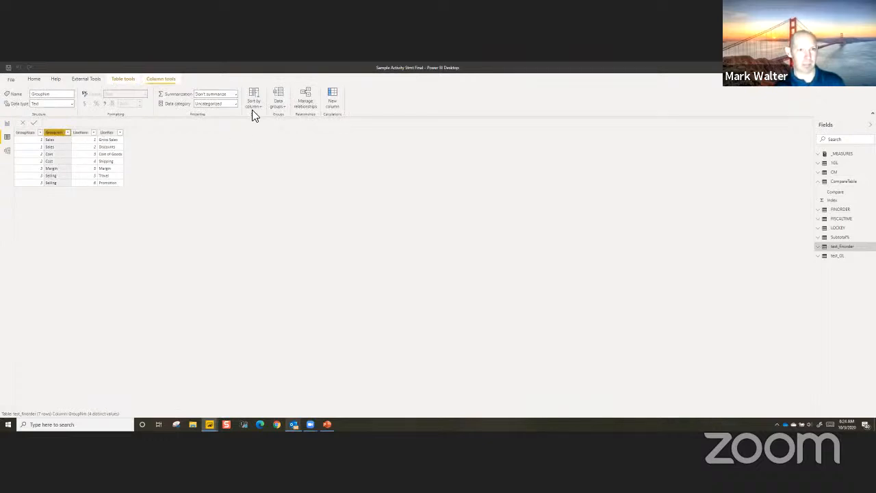
{"action": "left_click", "coordinate": [252, 110]}
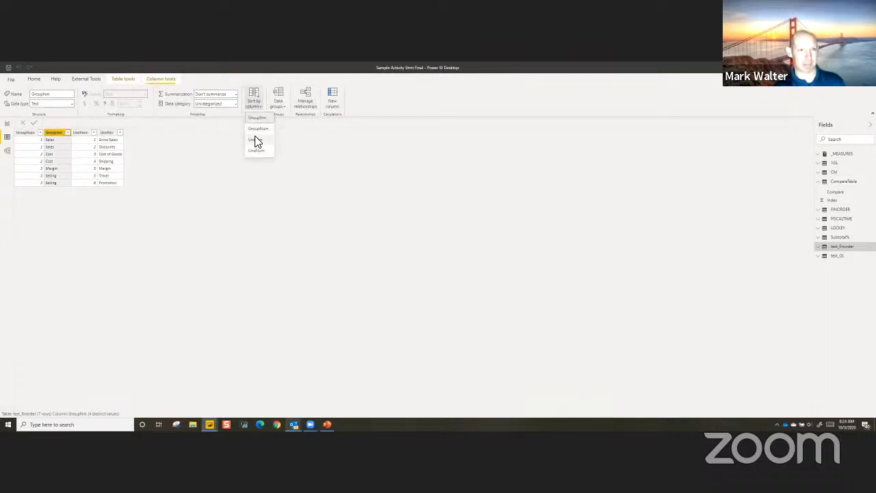
{"action": "left_click", "coordinate": [256, 129]}
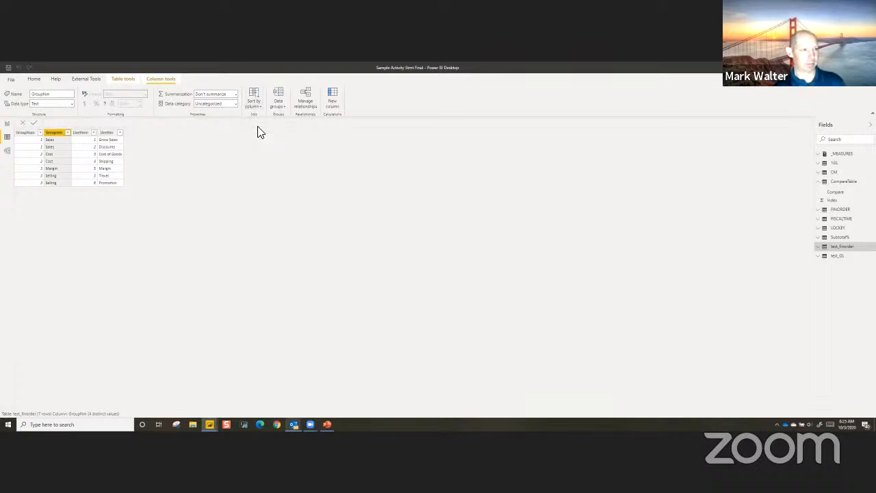
Set the LineNm column of test_finorder to sort by LineNum, and return to the report to check the visuals
{"action": "left_click", "coordinate": [104, 134]}
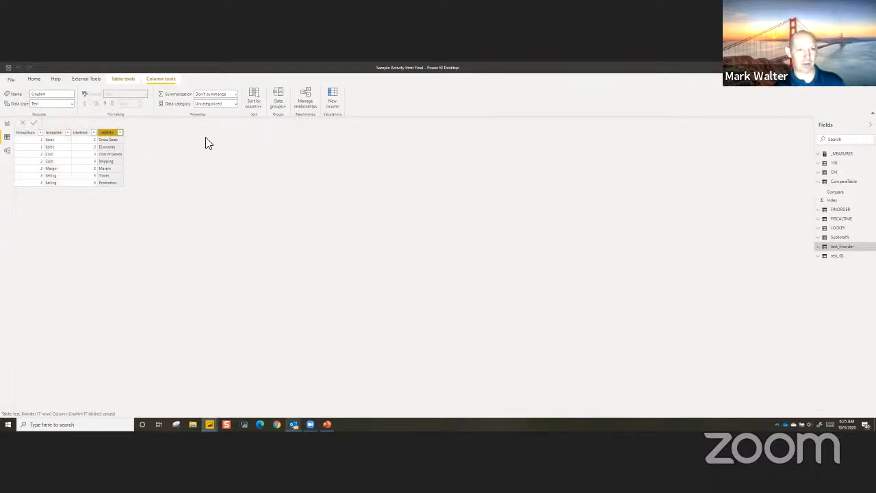
{"action": "left_click", "coordinate": [256, 110]}
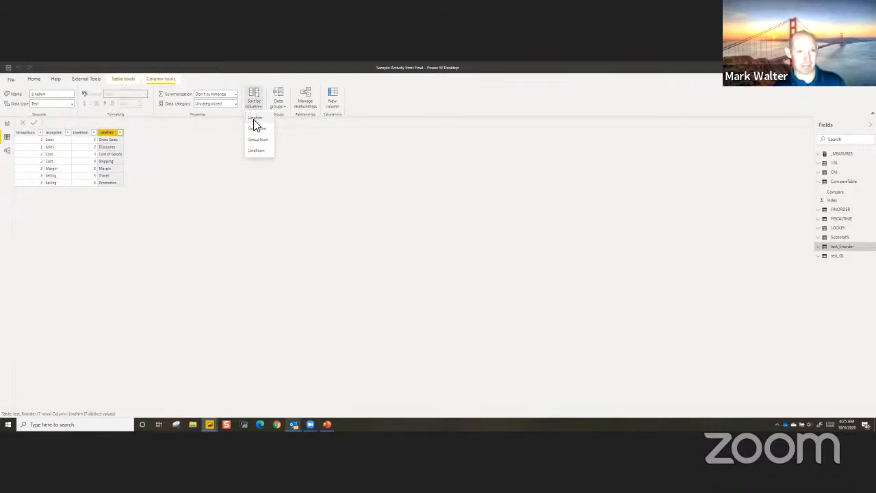
{"action": "left_click", "coordinate": [256, 150]}
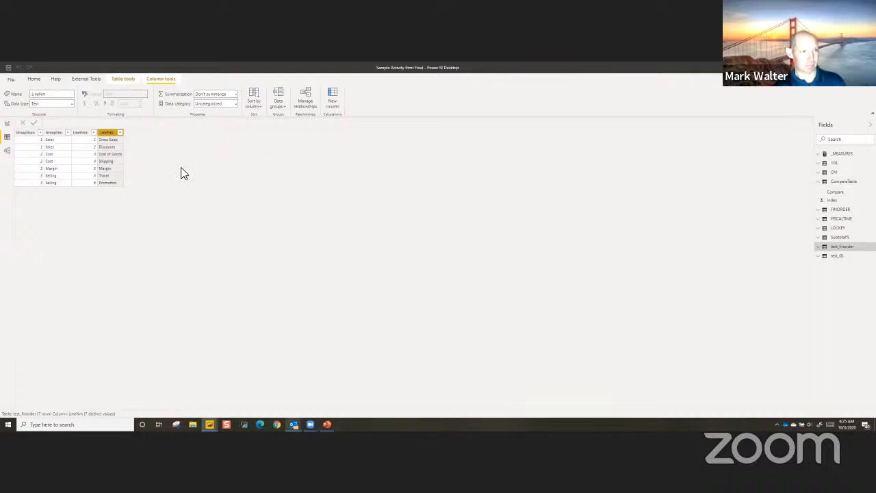
{"action": "left_click", "coordinate": [8, 125]}
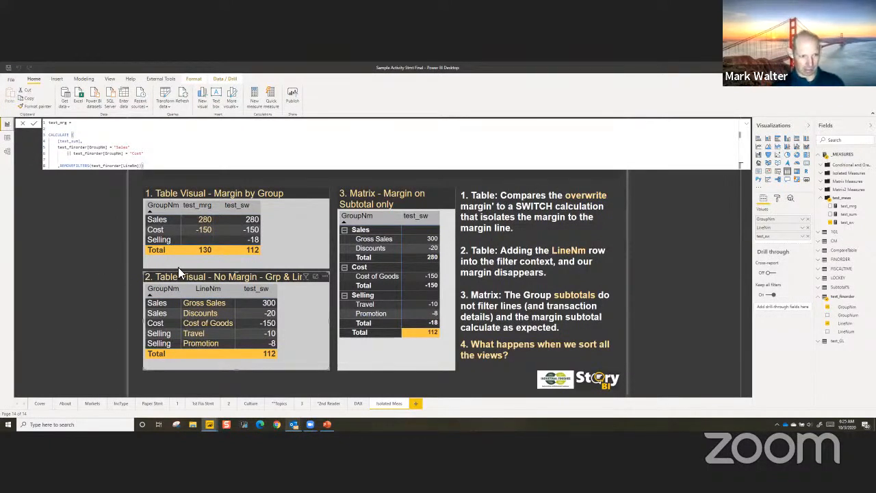
{"action": "mouse_move", "coordinate": [193, 237]}
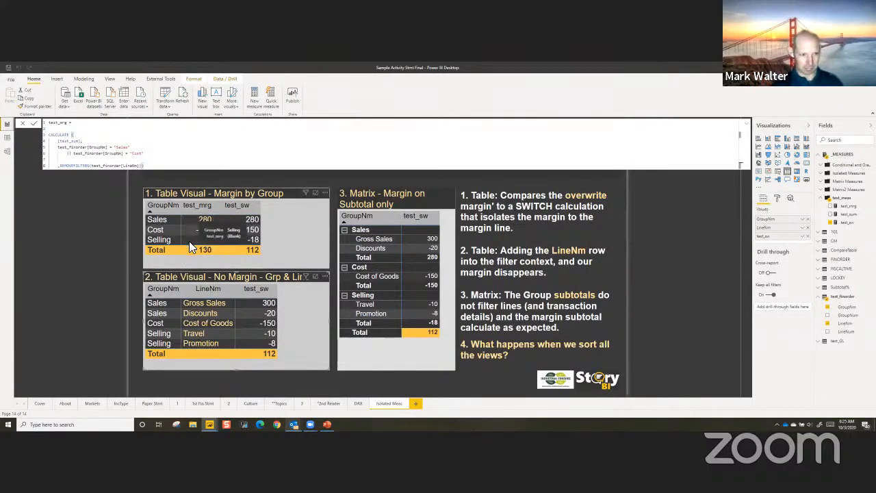
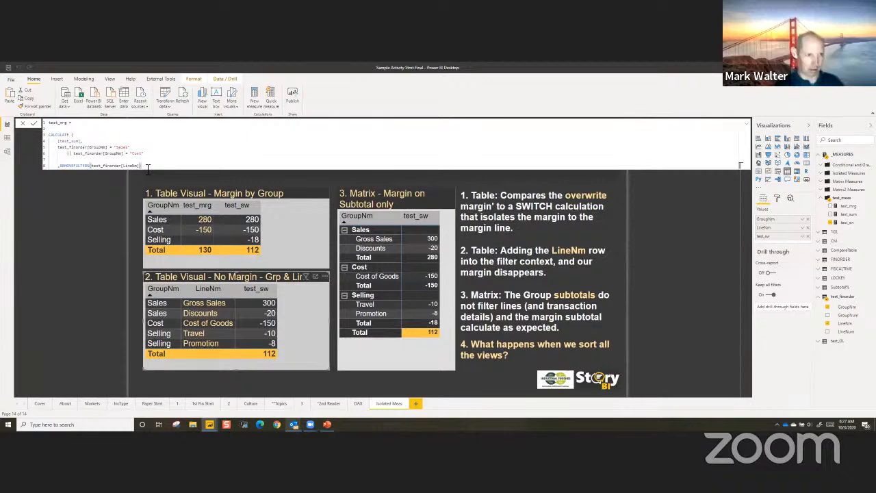
Extend the test_mrg measure with REMOVEFILTERS(test_finorder[GroupNum]) and REMOVEFILTERS(test_finorder[LineNum]), commit it and close the formula
{"action": "type", "text": ",REMOVEFILTERS("}
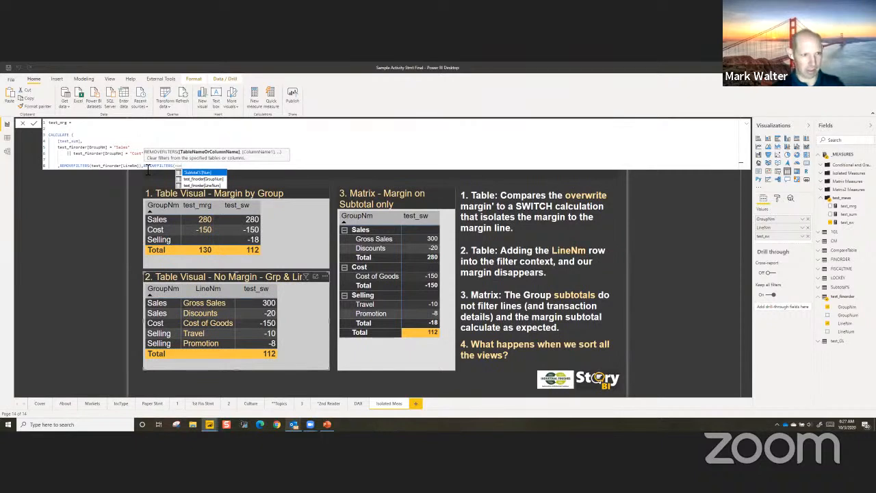
{"action": "key", "text": "Down"}
{"action": "key", "text": "Tab"}
{"action": "type", "text": "),"}
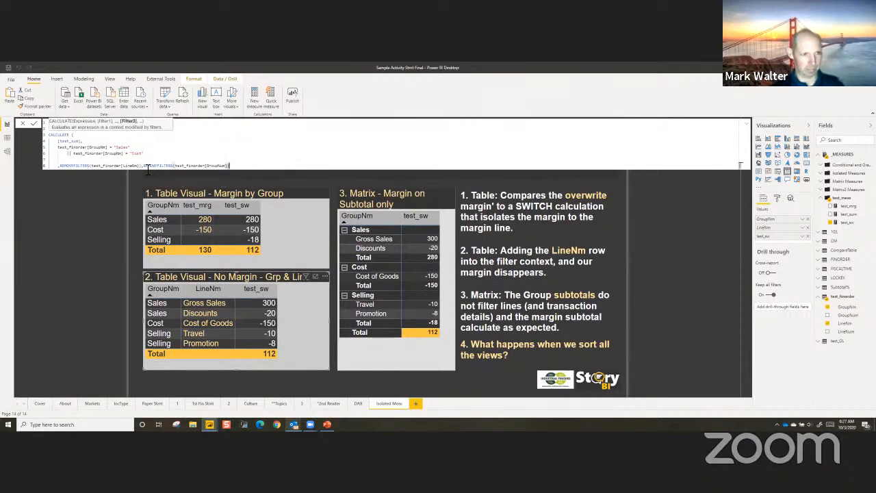
{"action": "type", "text": "remove"}
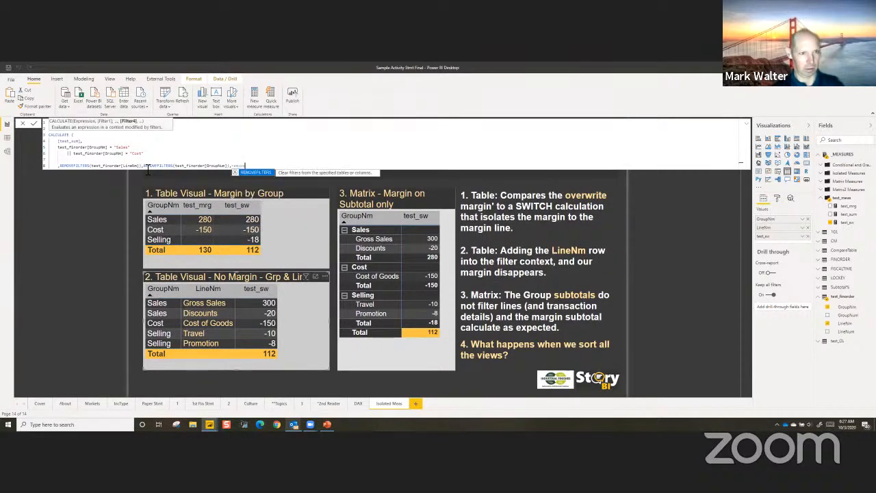
{"action": "key", "text": "Tab"}
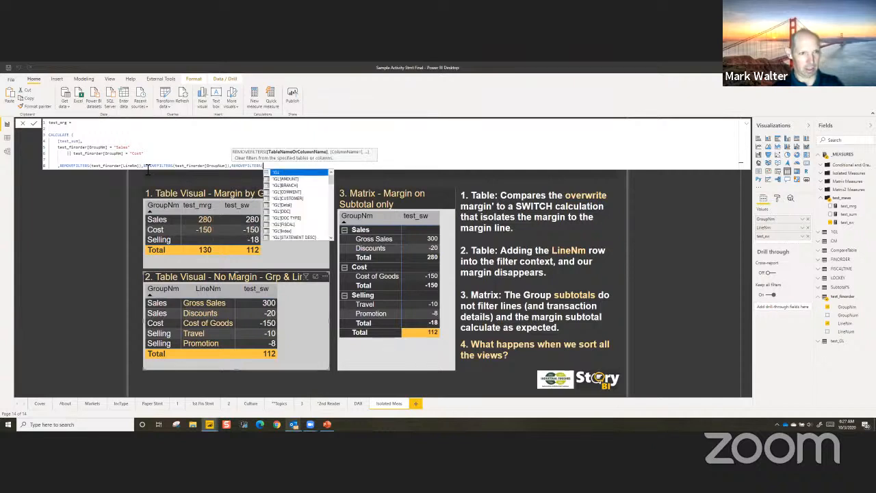
{"action": "type", "text": "line"}
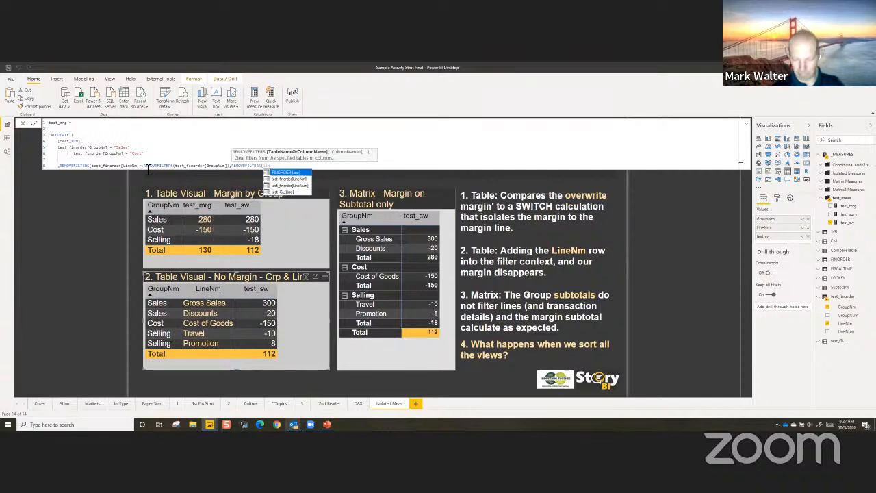
{"action": "key", "text": "Down"}
{"action": "key", "text": "Tab"}
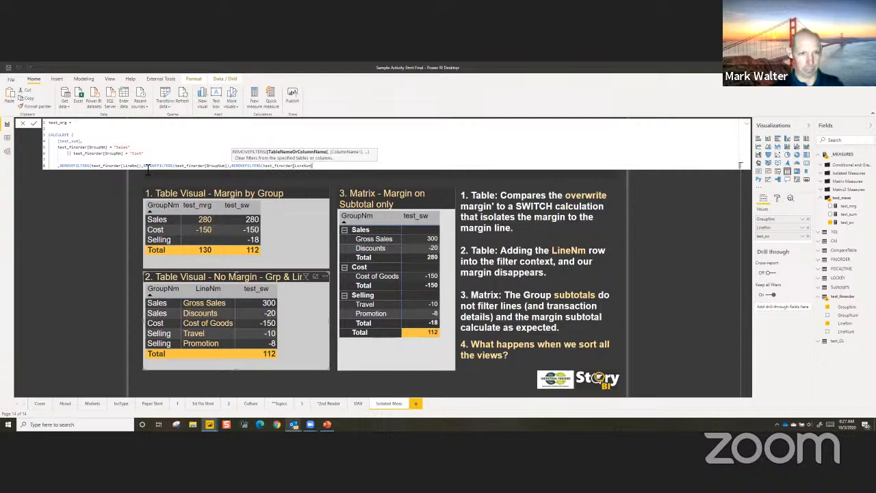
{"action": "type", "text": "))"}
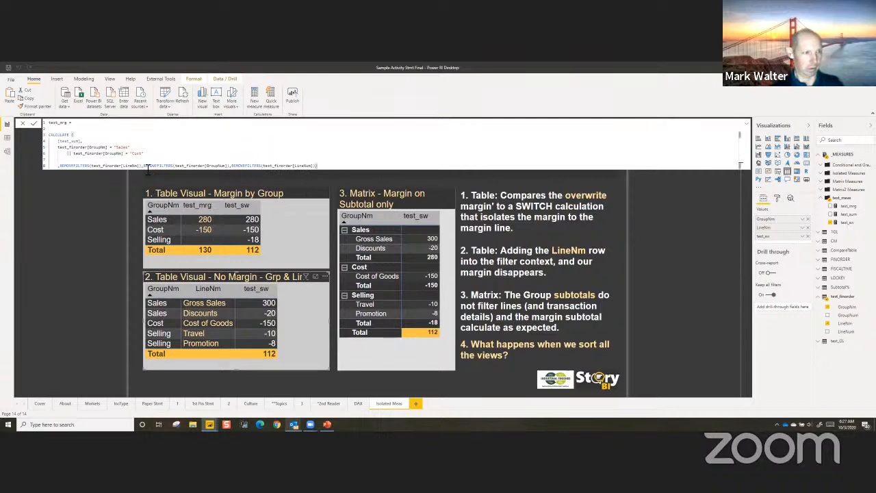
{"action": "key", "text": "Return"}
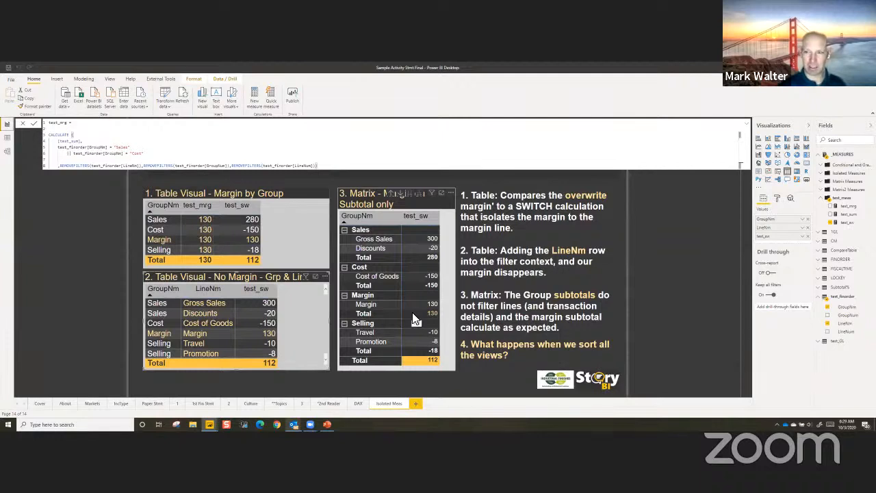
{"action": "left_click", "coordinate": [855, 209]}
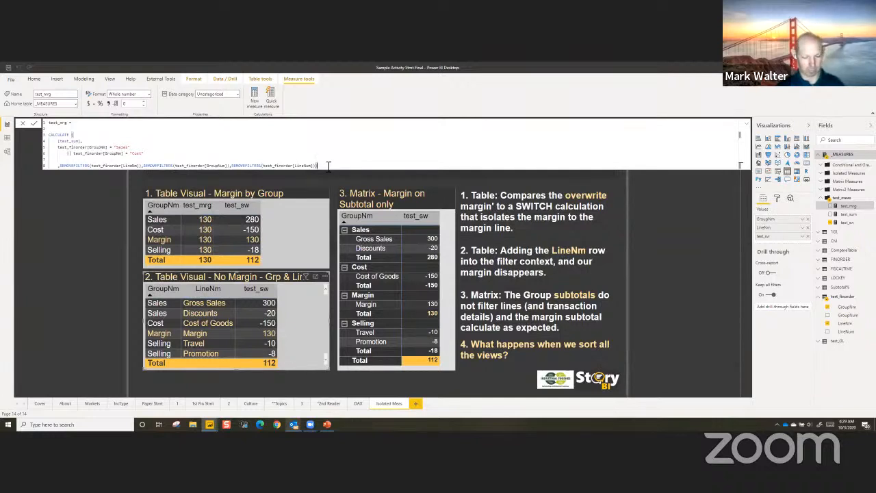
{"action": "key", "text": "Return"}
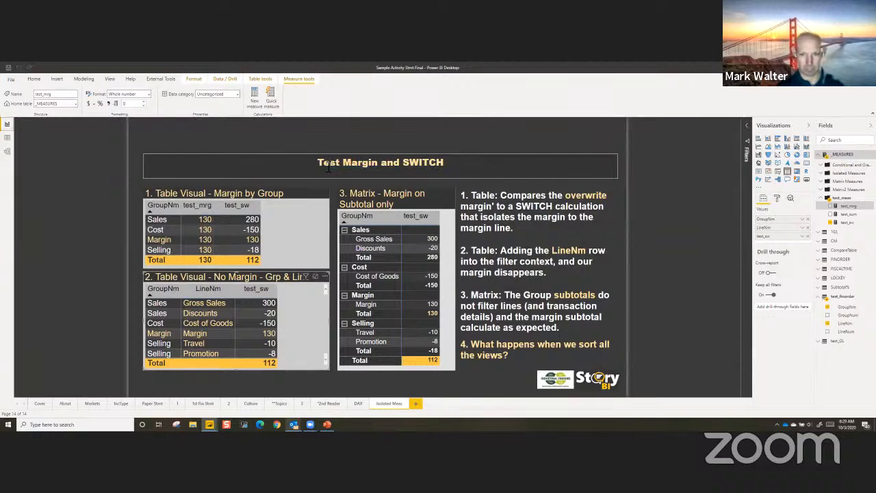
Show the DAX topics page, go to the *2nd Reader page and select the Financial Statement matrix
{"action": "left_click", "coordinate": [359, 404]}
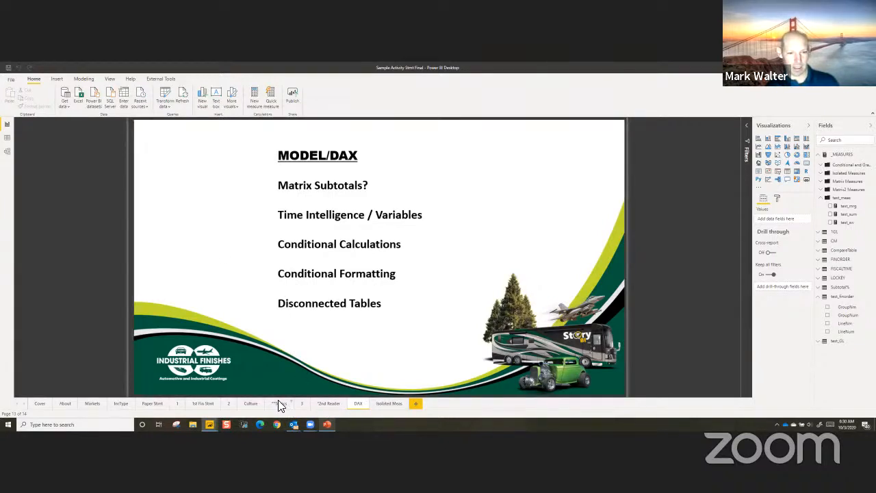
{"action": "left_click", "coordinate": [324, 404]}
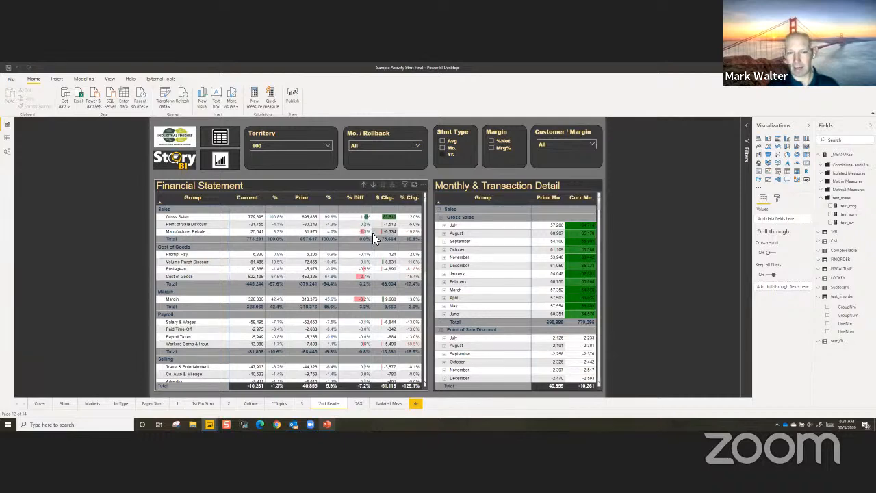
{"action": "left_click", "coordinate": [336, 186]}
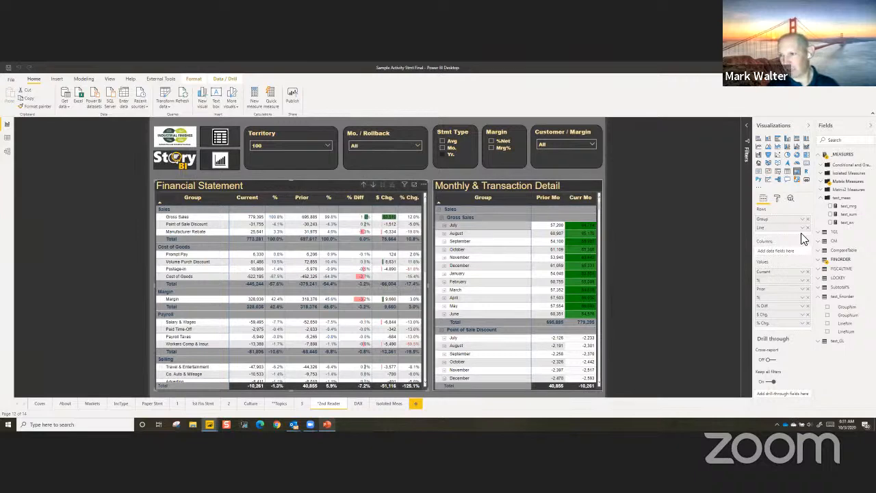
Display the conditional formatting settings of the Financial Statement matrix for the % Diff field
{"action": "left_click", "coordinate": [776, 199]}
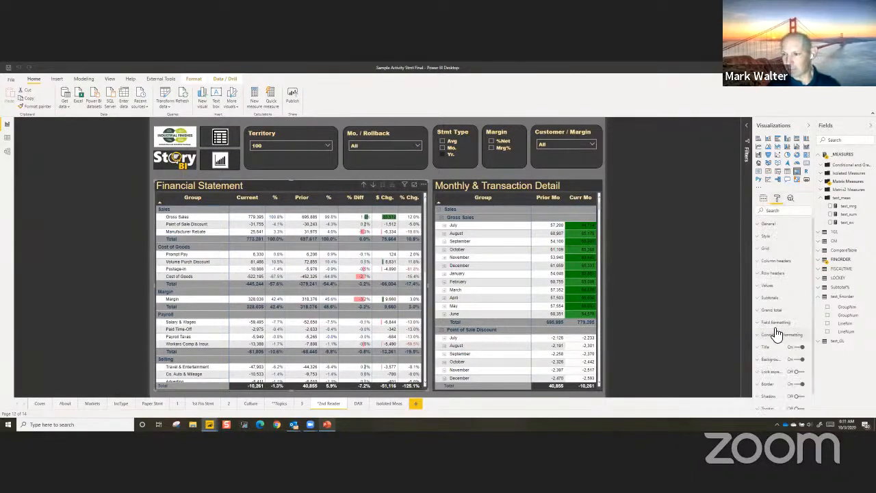
{"action": "scroll", "coordinate": [780, 335], "scroll_direction": "down", "scroll_amount": 1}
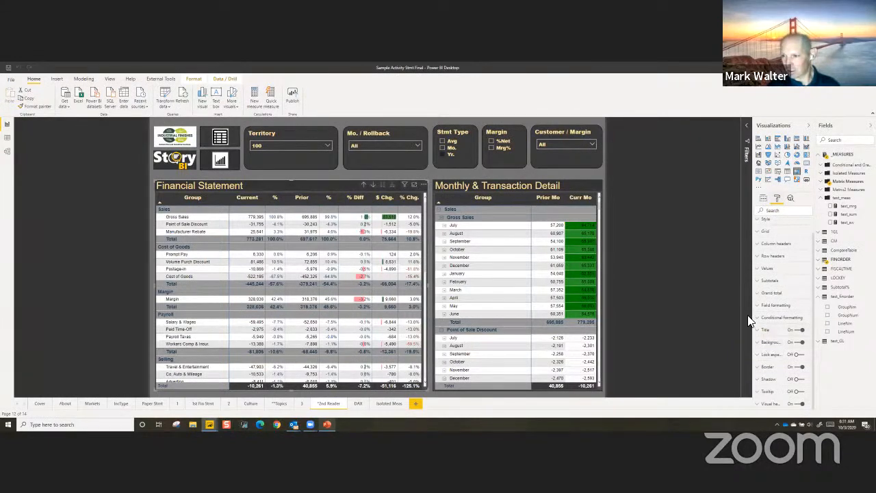
{"action": "left_click", "coordinate": [760, 320]}
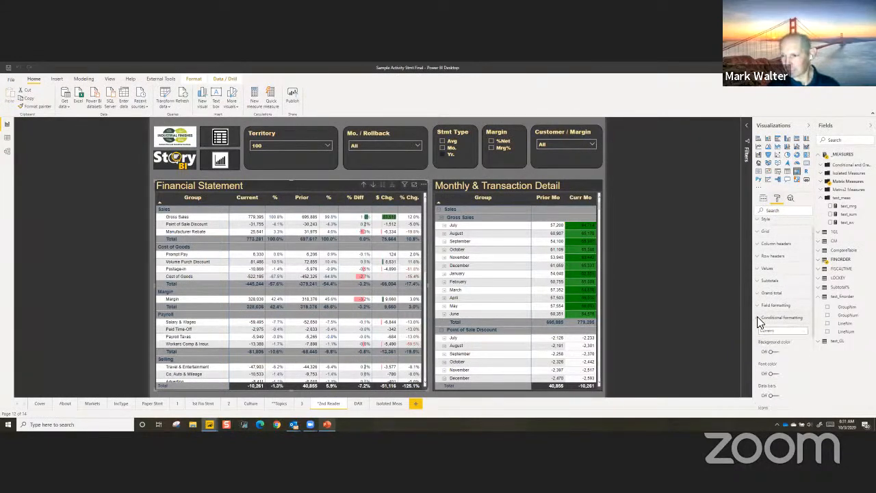
{"action": "scroll", "coordinate": [771, 330], "scroll_direction": "down", "scroll_amount": 3}
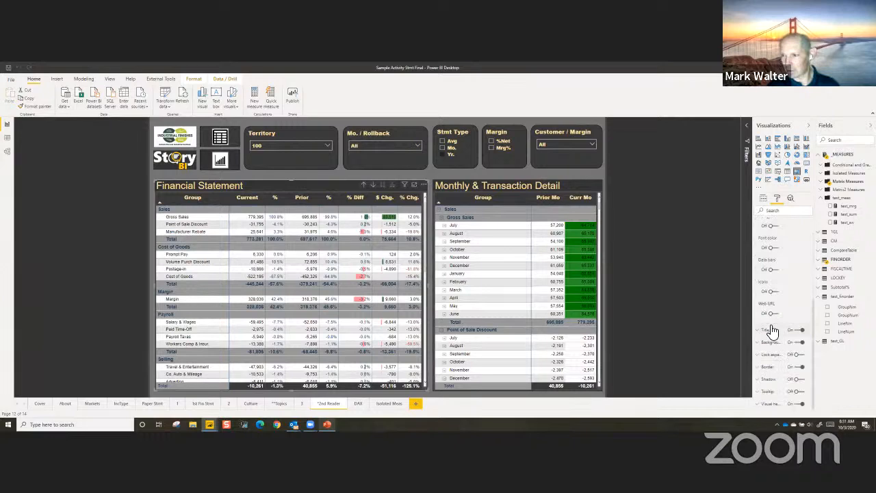
{"action": "scroll", "coordinate": [772, 332], "scroll_direction": "up", "scroll_amount": 5}
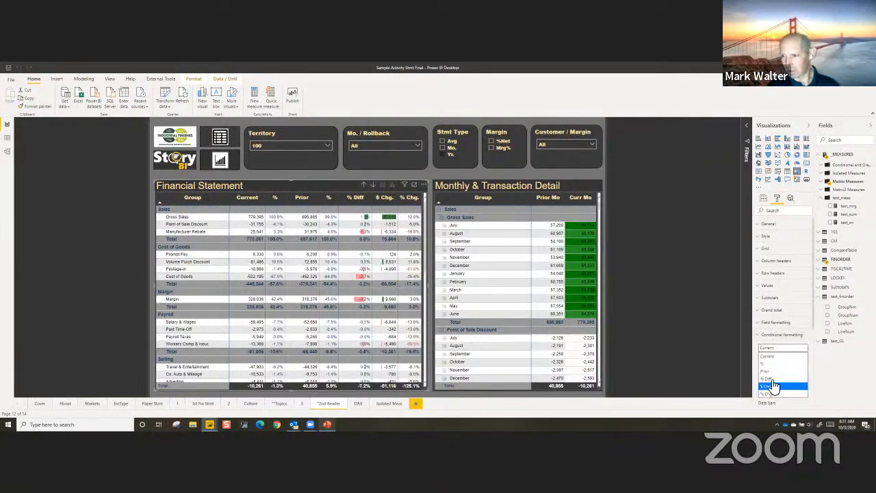
{"action": "left_click", "coordinate": [769, 379]}
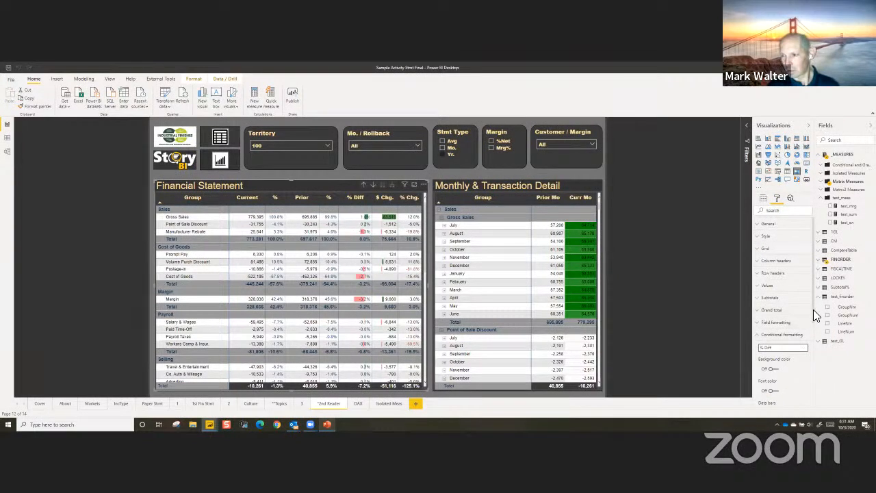
{"action": "left_click_drag", "start_coordinate": [814, 310], "coordinate": [807, 362]}
{"action": "scroll", "coordinate": [806, 364], "scroll_direction": "down", "scroll_amount": 1}
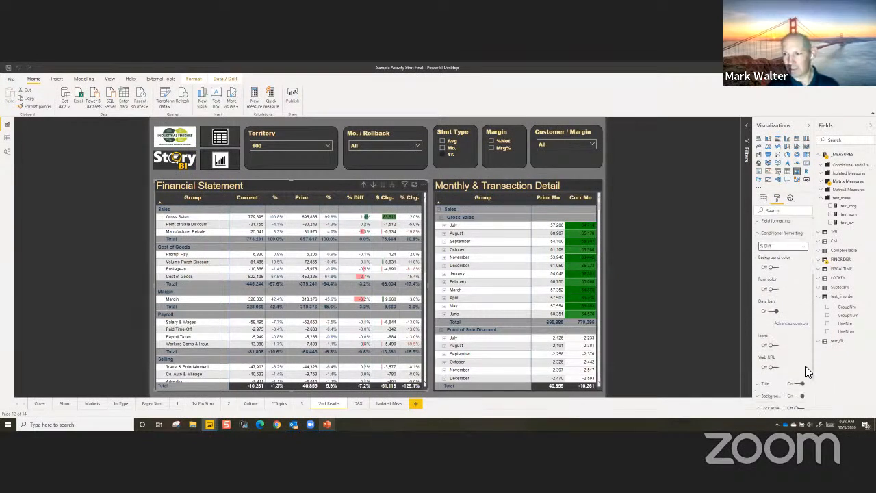
Examine the advanced data bar settings for % Diff, including the positive and negative bar colours, and accept them
{"action": "left_click", "coordinate": [787, 324]}
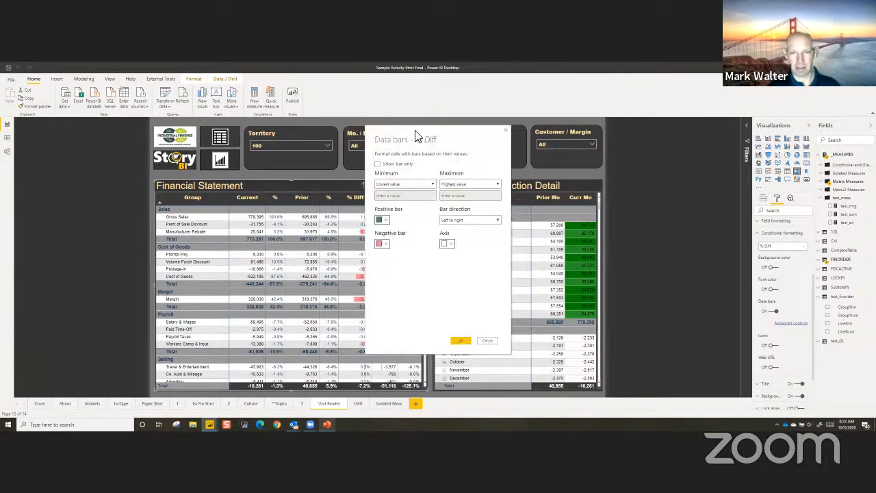
{"action": "left_click_drag", "start_coordinate": [417, 137], "coordinate": [367, 137]}
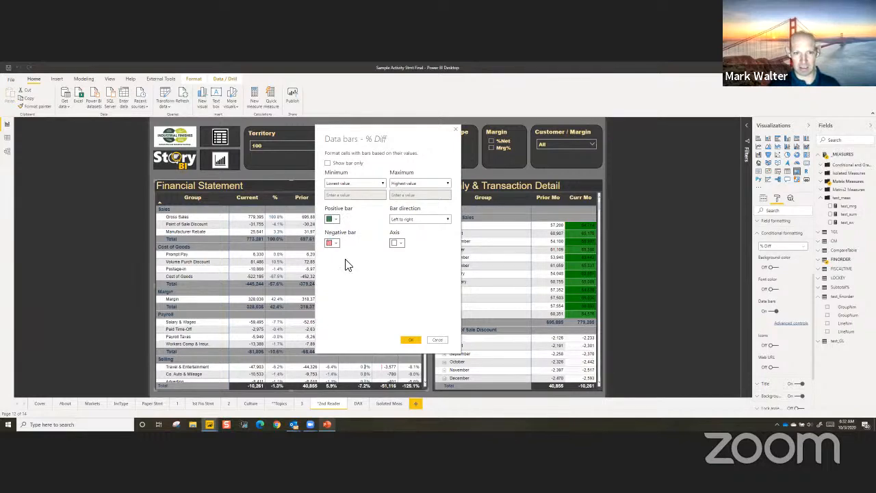
{"action": "left_click", "coordinate": [411, 342]}
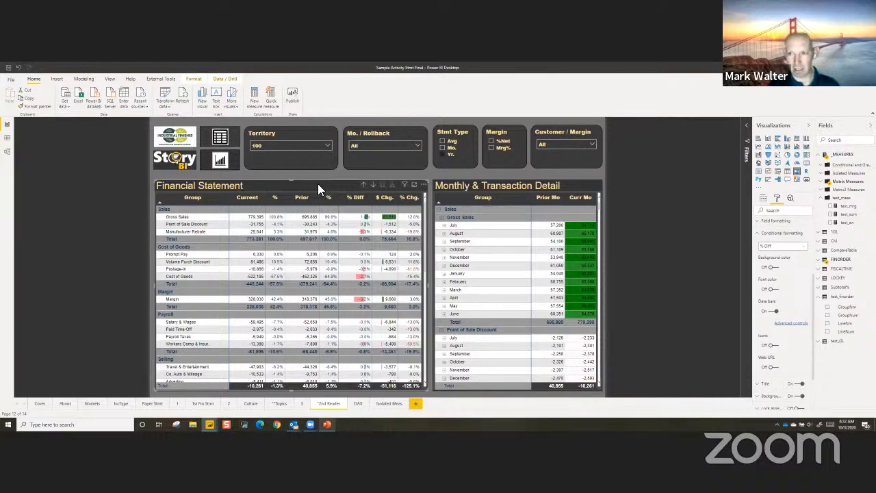
Collapse the test_meas folder and test_finorder table, and open the formula of the 3.Doll Current measure in Matrix Measures
{"action": "left_click", "coordinate": [825, 199]}
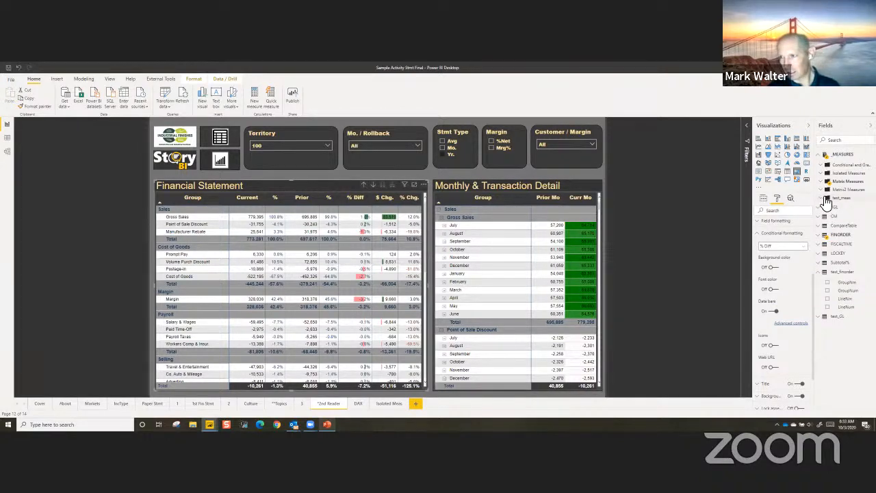
{"action": "left_click", "coordinate": [822, 272]}
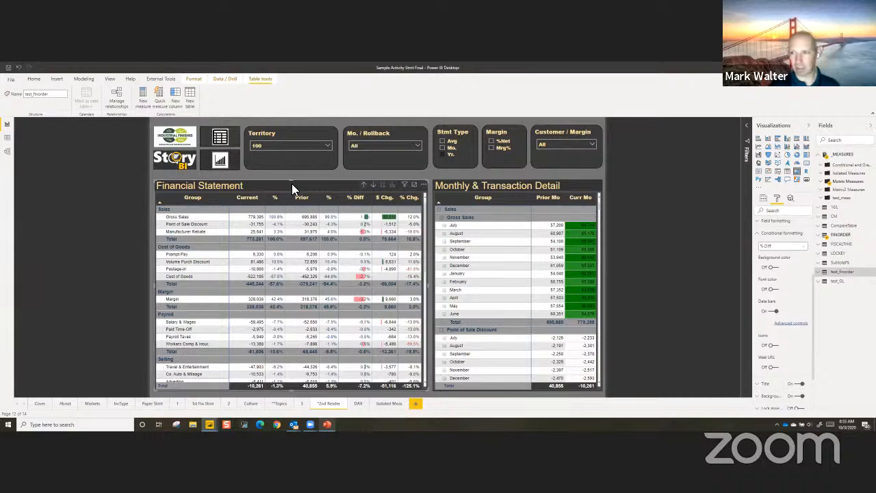
{"action": "left_click", "coordinate": [826, 184]}
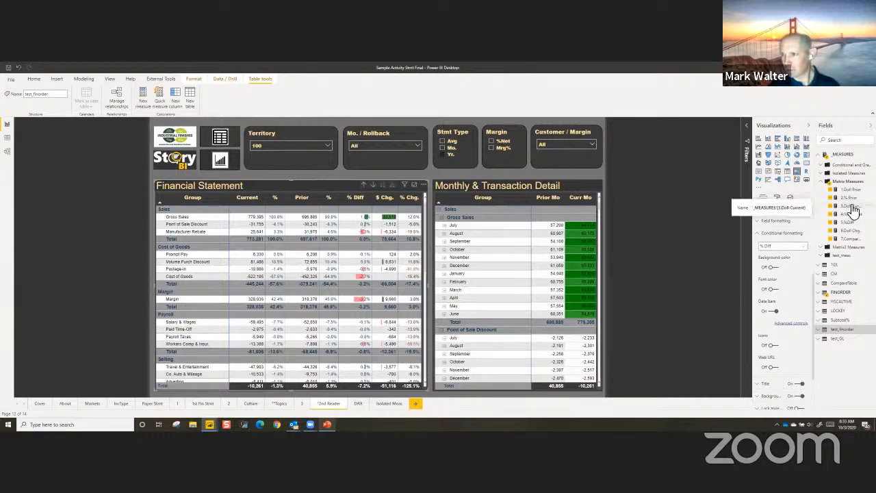
{"action": "left_click", "coordinate": [854, 209]}
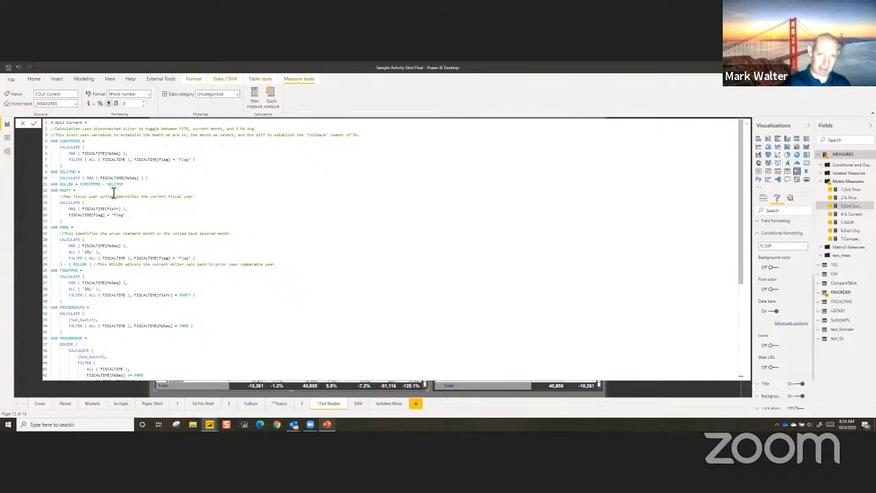
Examine the 3.Doll Current formula from its fiscal time variables down to the RETURN MATH statement, and close it
{"action": "scroll", "coordinate": [114, 194], "scroll_direction": "down", "scroll_amount": 1}
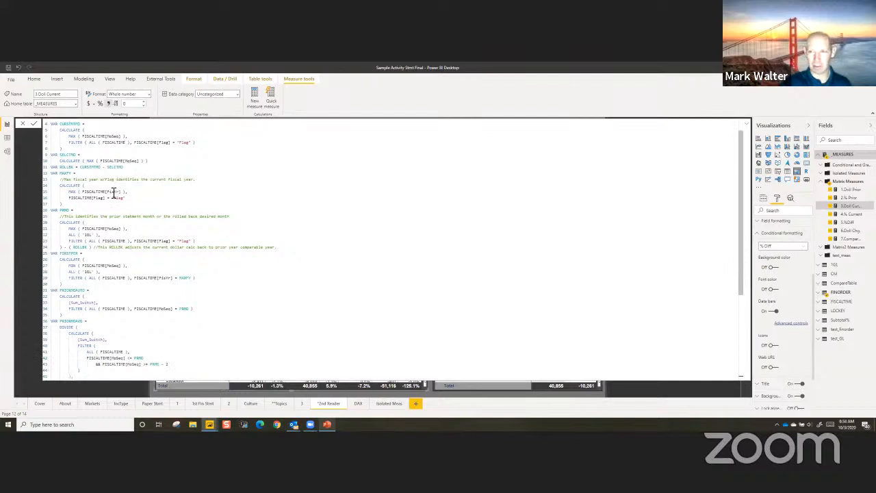
{"action": "scroll", "coordinate": [113, 194], "scroll_direction": "down", "scroll_amount": 3}
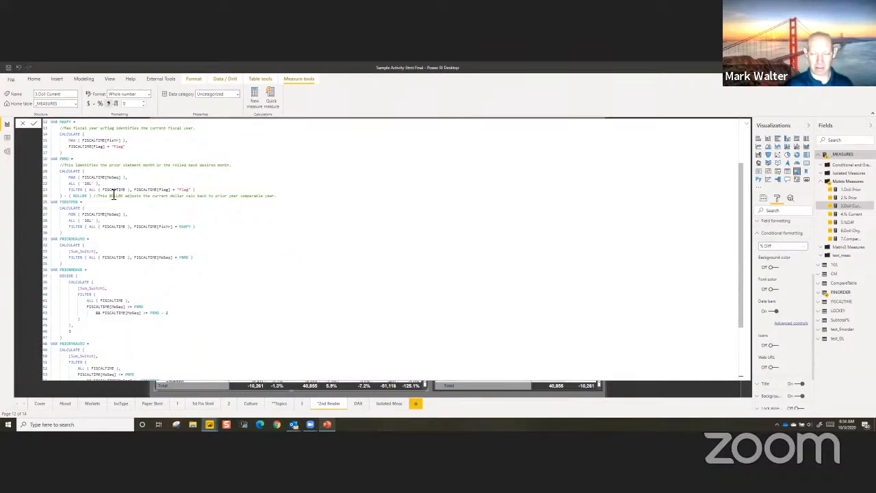
{"action": "scroll", "coordinate": [123, 193], "scroll_direction": "down", "scroll_amount": 6}
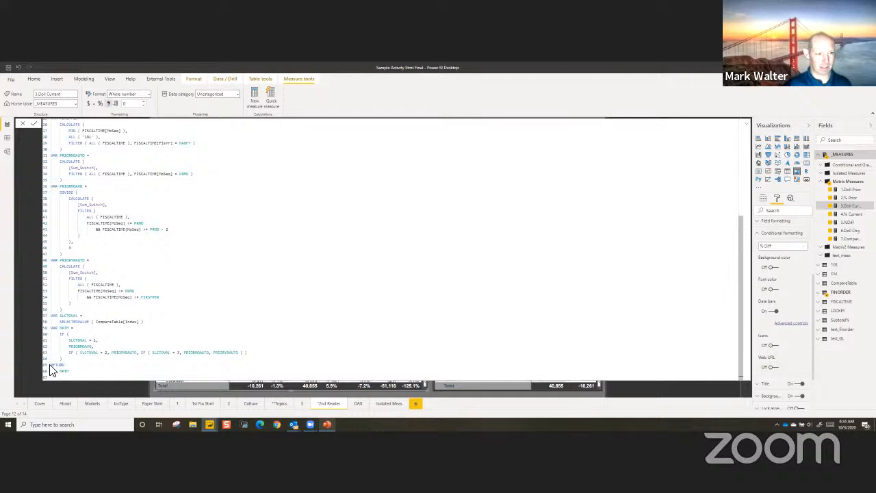
{"action": "left_click_drag", "start_coordinate": [51, 365], "coordinate": [80, 373]}
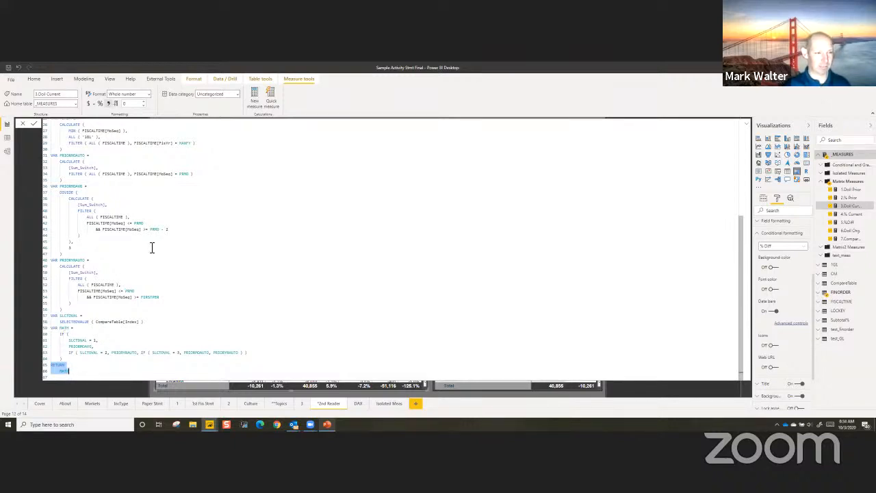
{"action": "scroll", "coordinate": [152, 248], "scroll_direction": "up", "scroll_amount": 1}
{"action": "scroll", "coordinate": [152, 248], "scroll_direction": "up", "scroll_amount": 2}
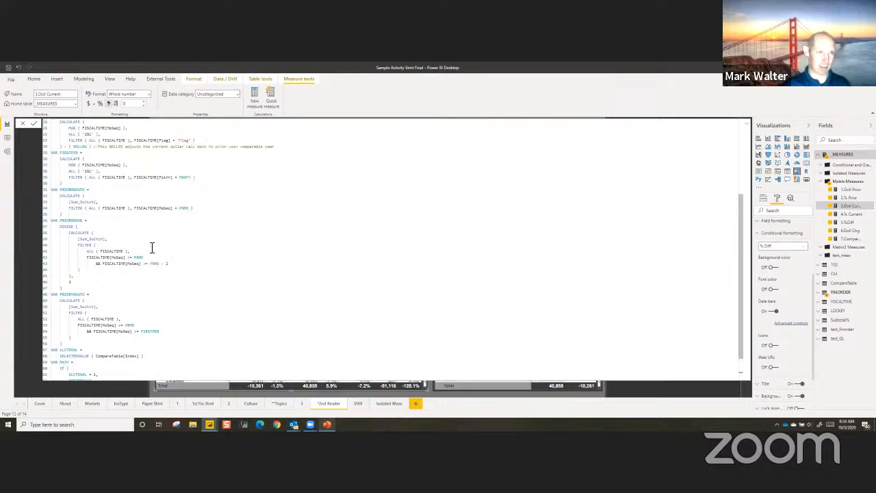
{"action": "scroll", "coordinate": [152, 248], "scroll_direction": "up", "scroll_amount": 5}
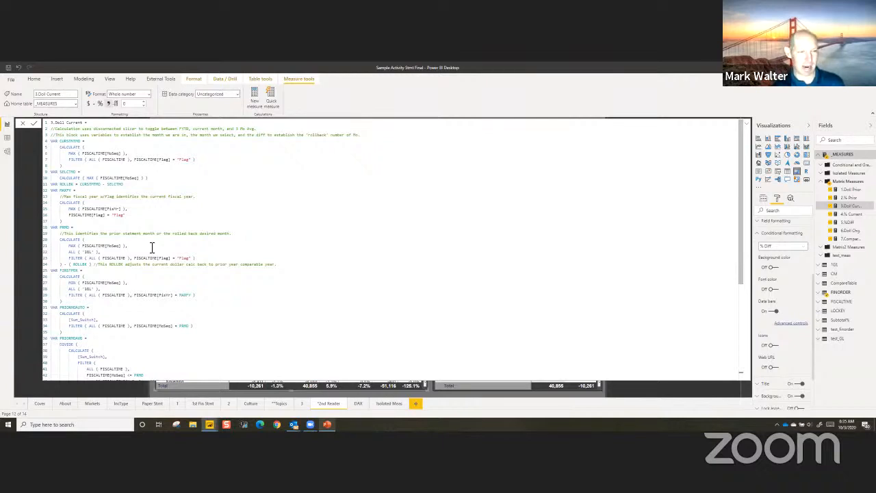
{"action": "left_click", "coordinate": [152, 248]}
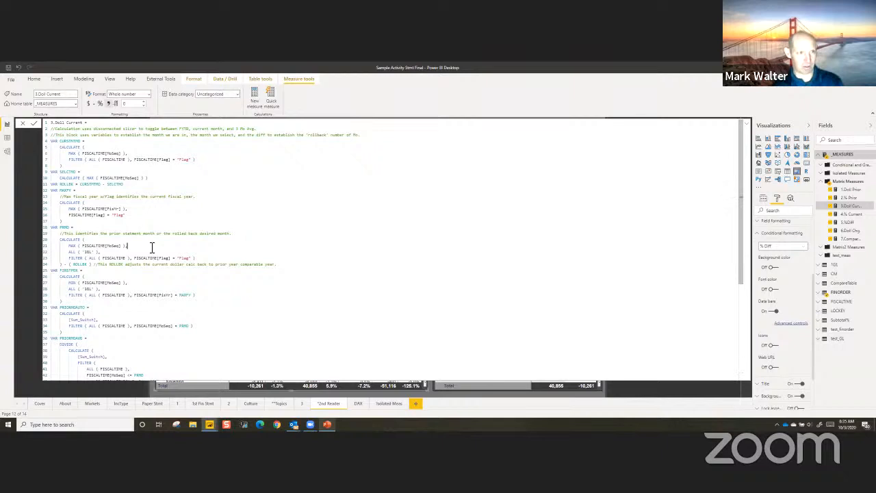
{"action": "key", "text": "Escape"}
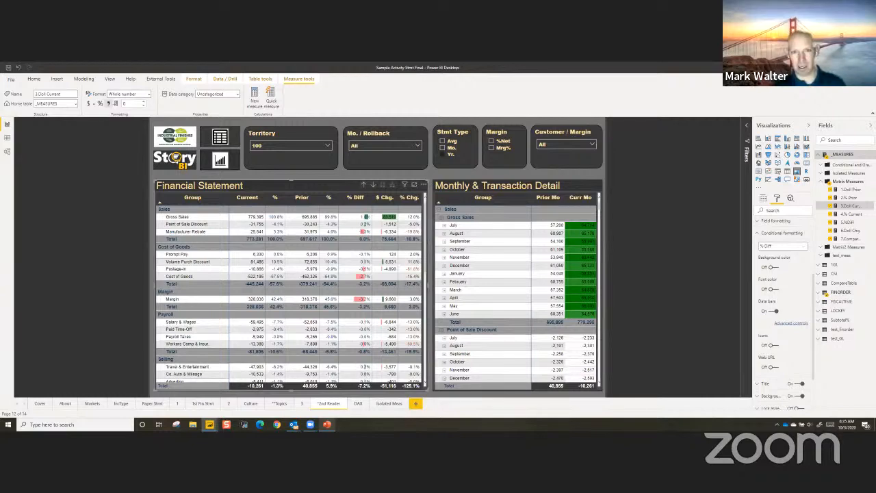
Look through the Mo. / Rollback months and set the Stmt Type slicer to Mo
{"action": "left_click", "coordinate": [383, 145]}
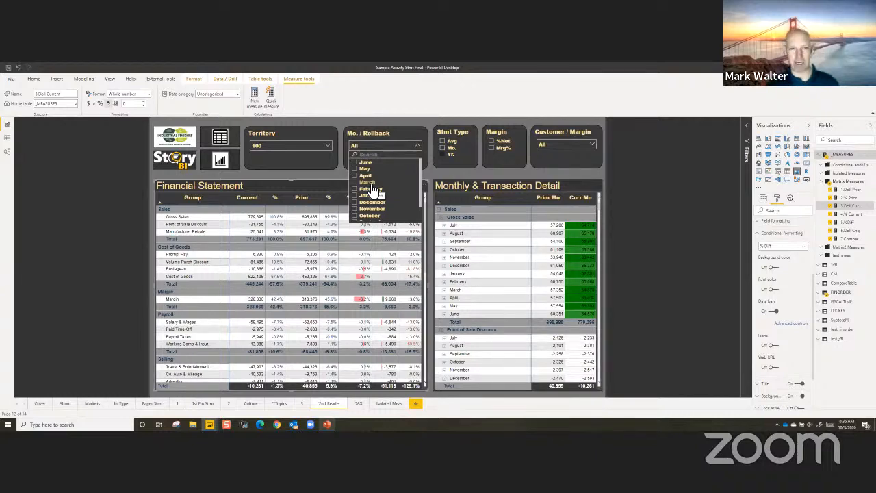
{"action": "left_click", "coordinate": [434, 169]}
{"action": "left_click", "coordinate": [330, 223]}
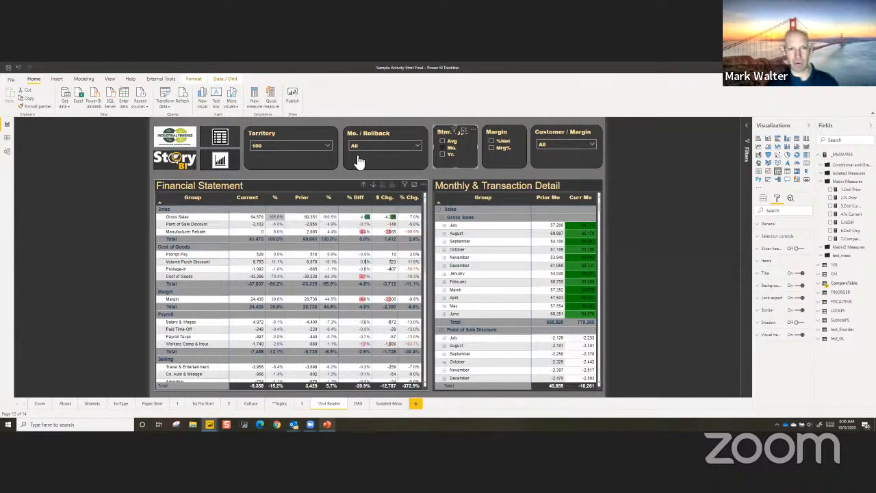
Filter the monthly statement to April with the Mo. / Rollback slicer and compare both matrices
{"action": "left_click", "coordinate": [393, 148]}
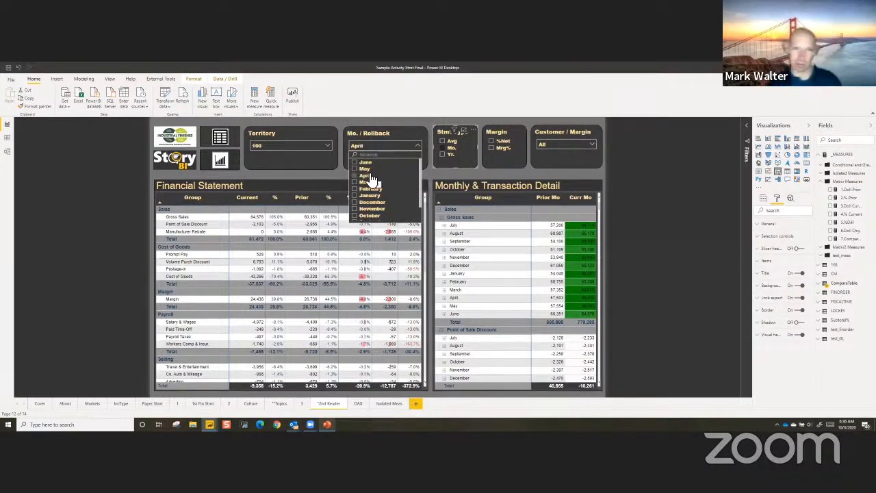
{"action": "left_click", "coordinate": [369, 176]}
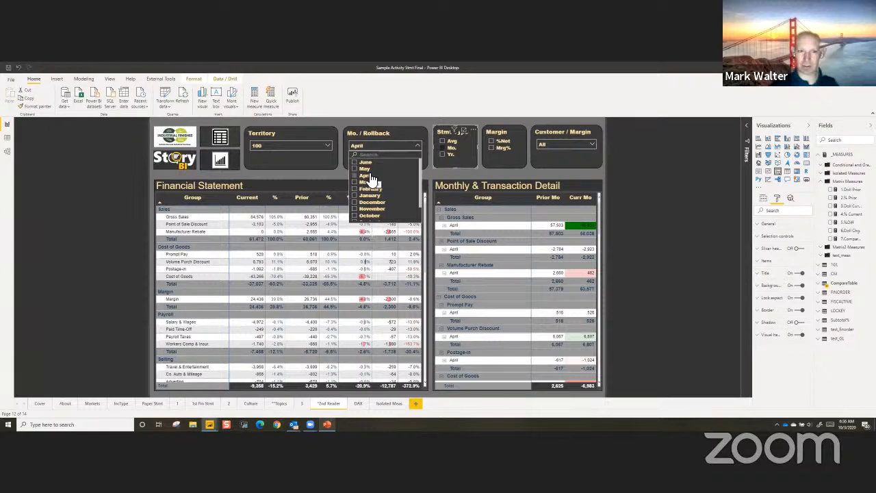
{"action": "left_click", "coordinate": [370, 180]}
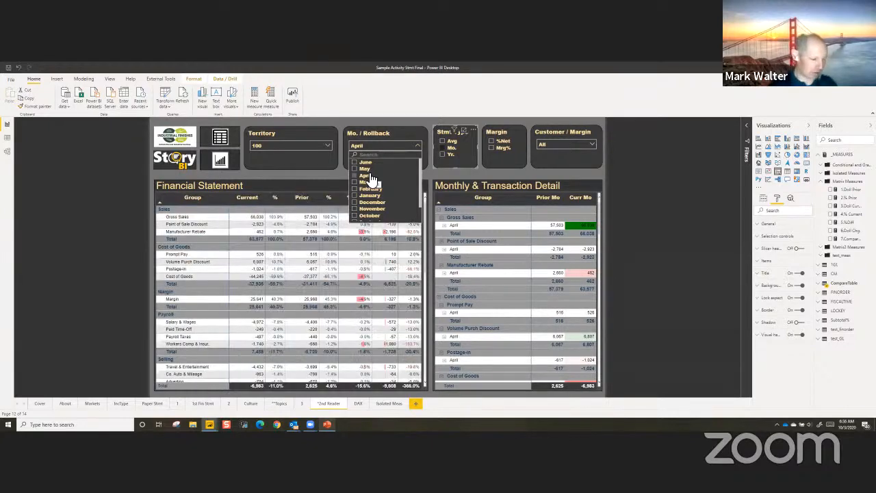
{"action": "left_click", "coordinate": [370, 179]}
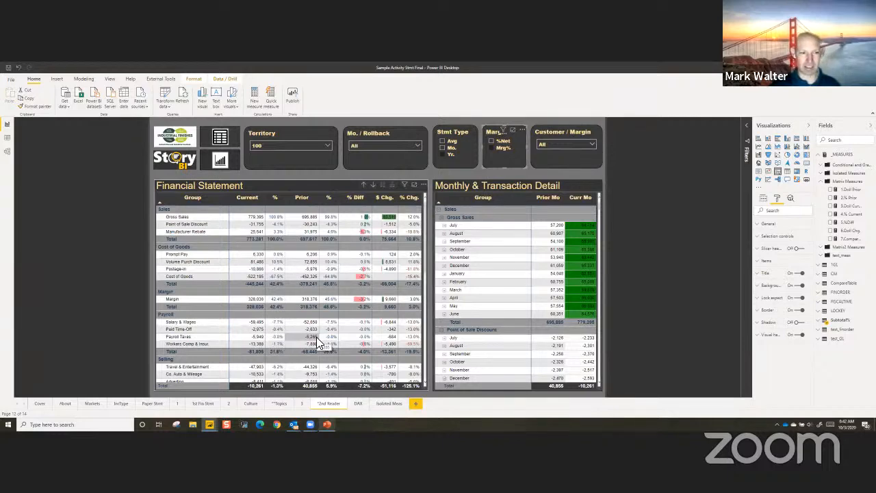
Examine the Financial Statement's percentage subtotals from Sales down to Net Income, and switch to the DAX page
{"action": "scroll", "coordinate": [316, 337], "scroll_direction": "down", "scroll_amount": 5}
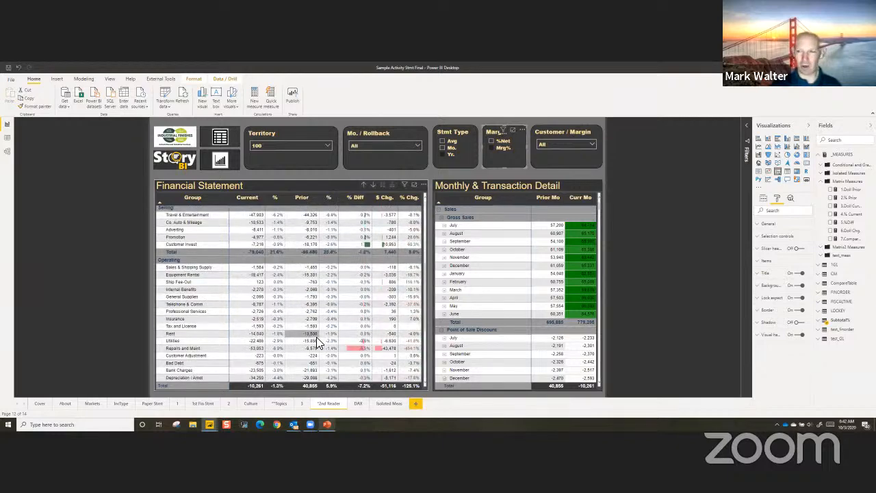
{"action": "scroll", "coordinate": [316, 338], "scroll_direction": "down", "scroll_amount": 5}
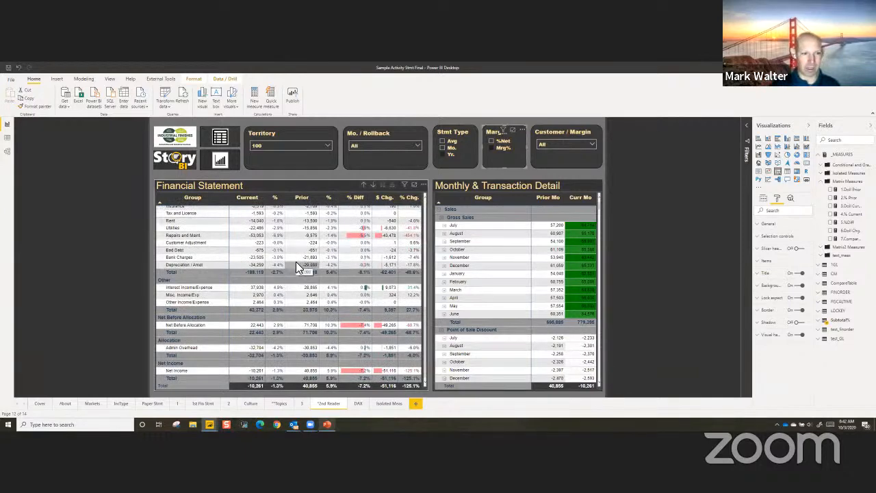
{"action": "scroll", "coordinate": [296, 261], "scroll_direction": "up", "scroll_amount": 5}
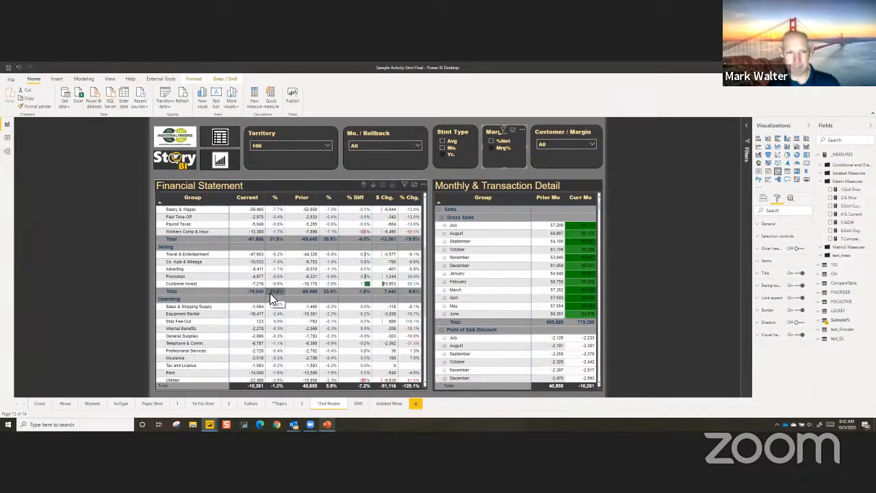
{"action": "scroll", "coordinate": [269, 293], "scroll_direction": "up", "scroll_amount": 5}
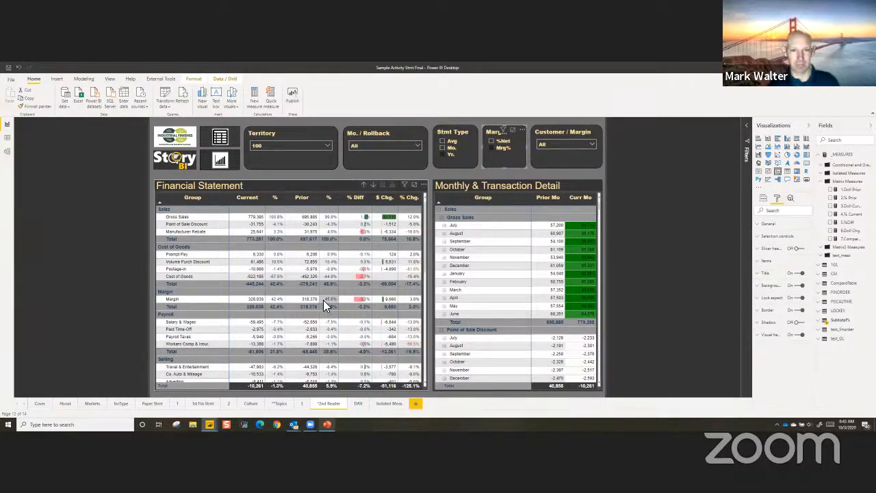
{"action": "left_click", "coordinate": [360, 403]}
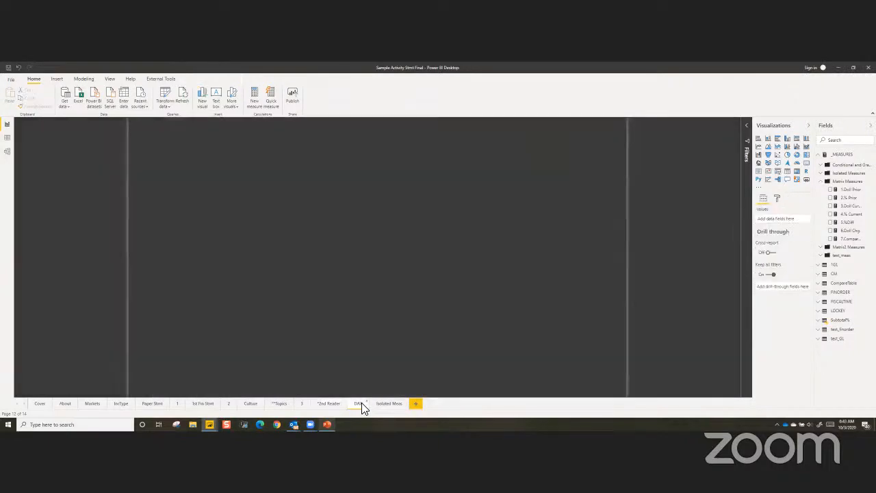